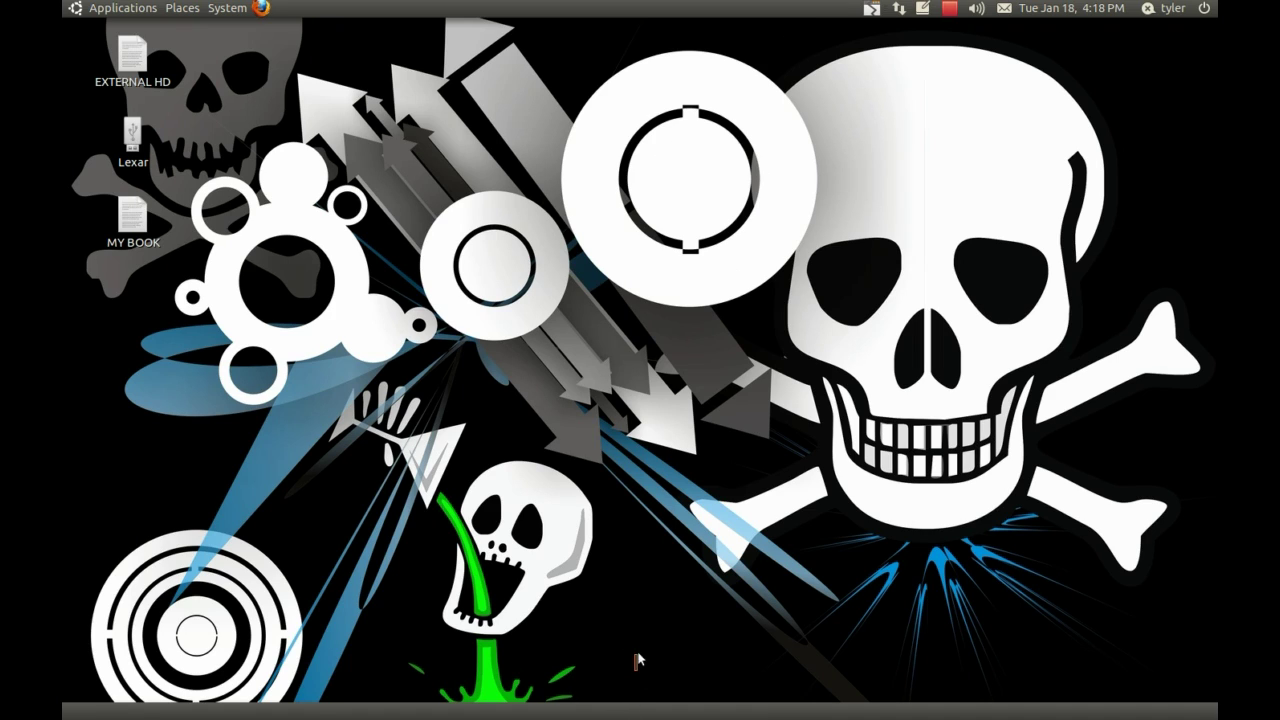
# Step: Delete the empty bottom panel and launch Ubuntu Software Center from Applications
pyautogui.rightClick(619, 712)
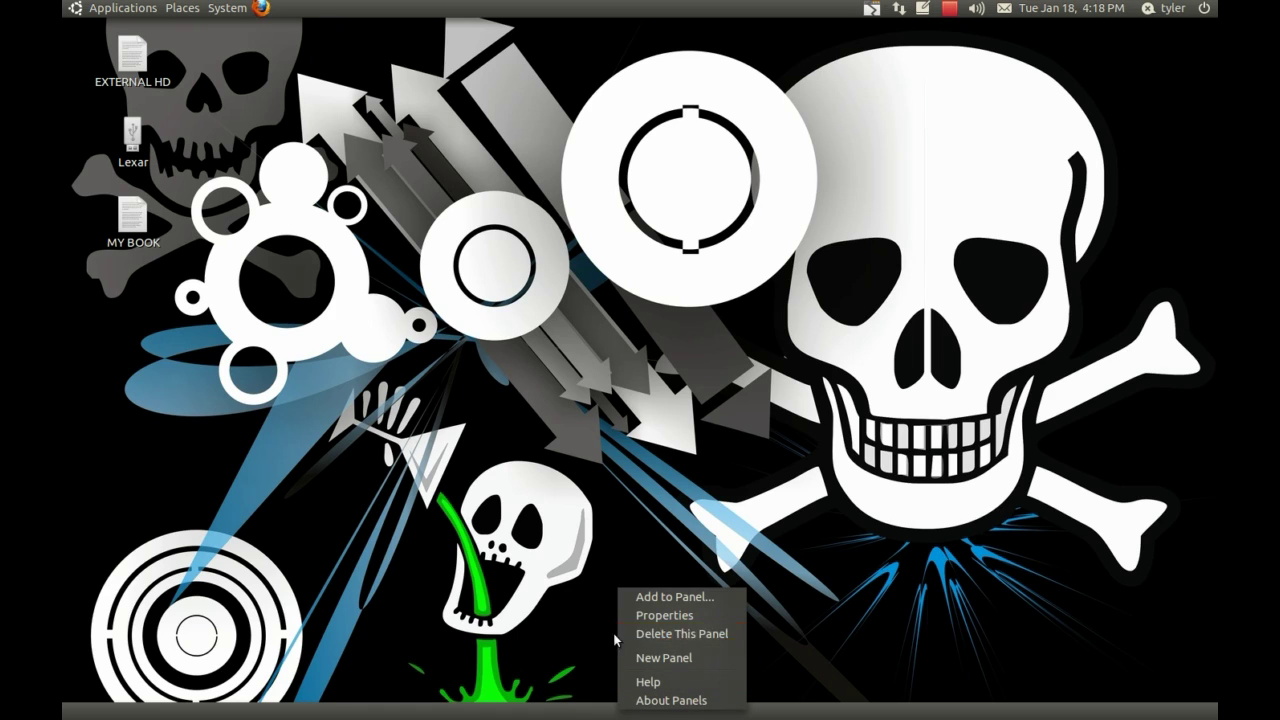
pyautogui.click(666, 636)
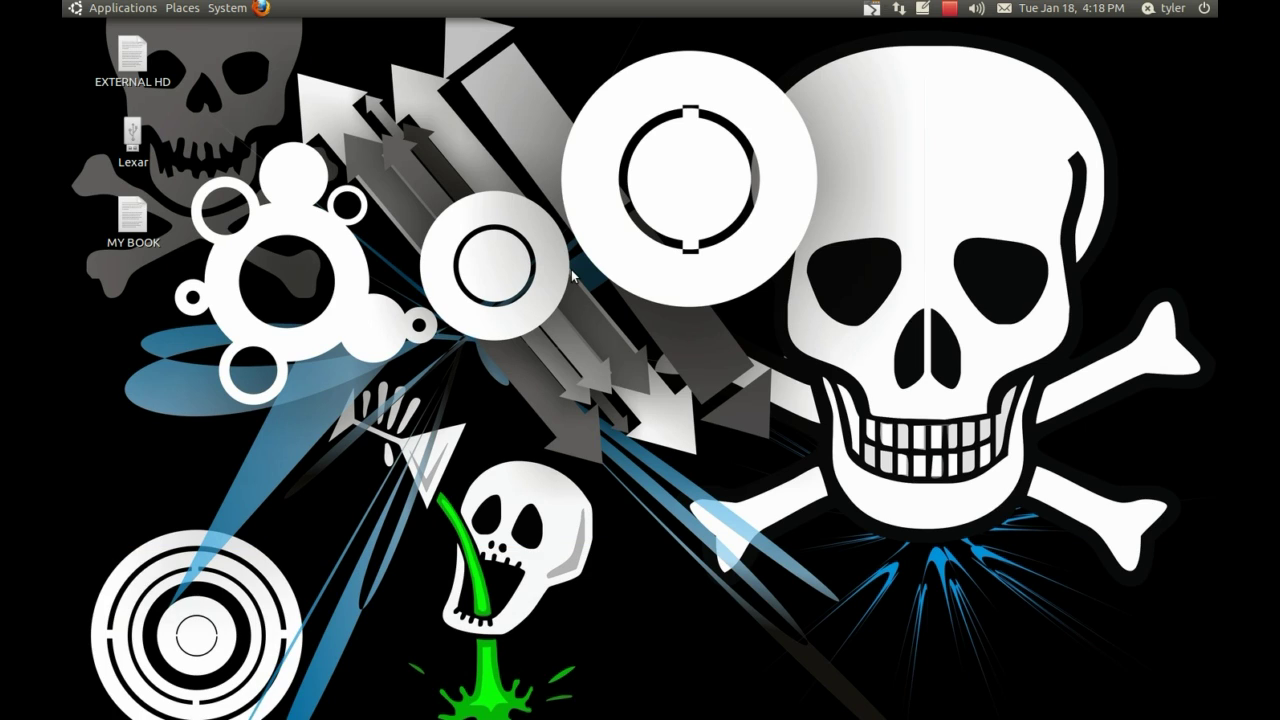
pyautogui.click(137, 10)
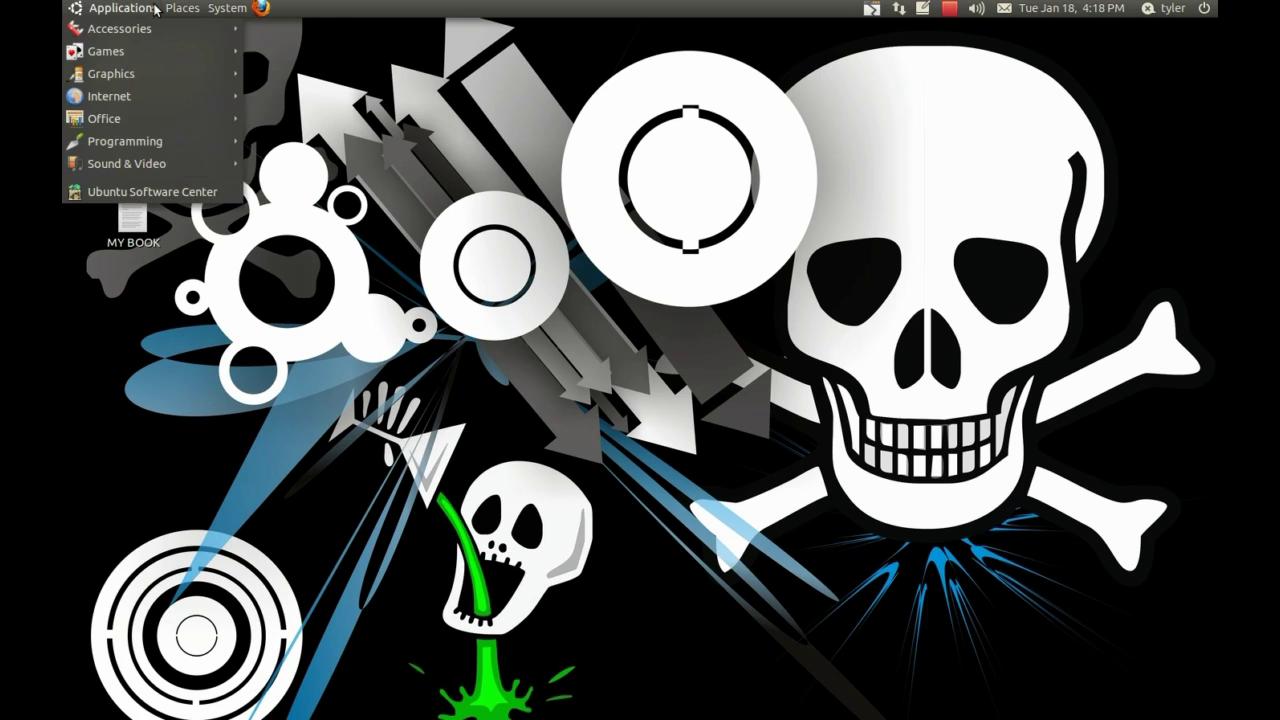
pyautogui.moveTo(171, 10)
pyautogui.moveTo(123, 8)
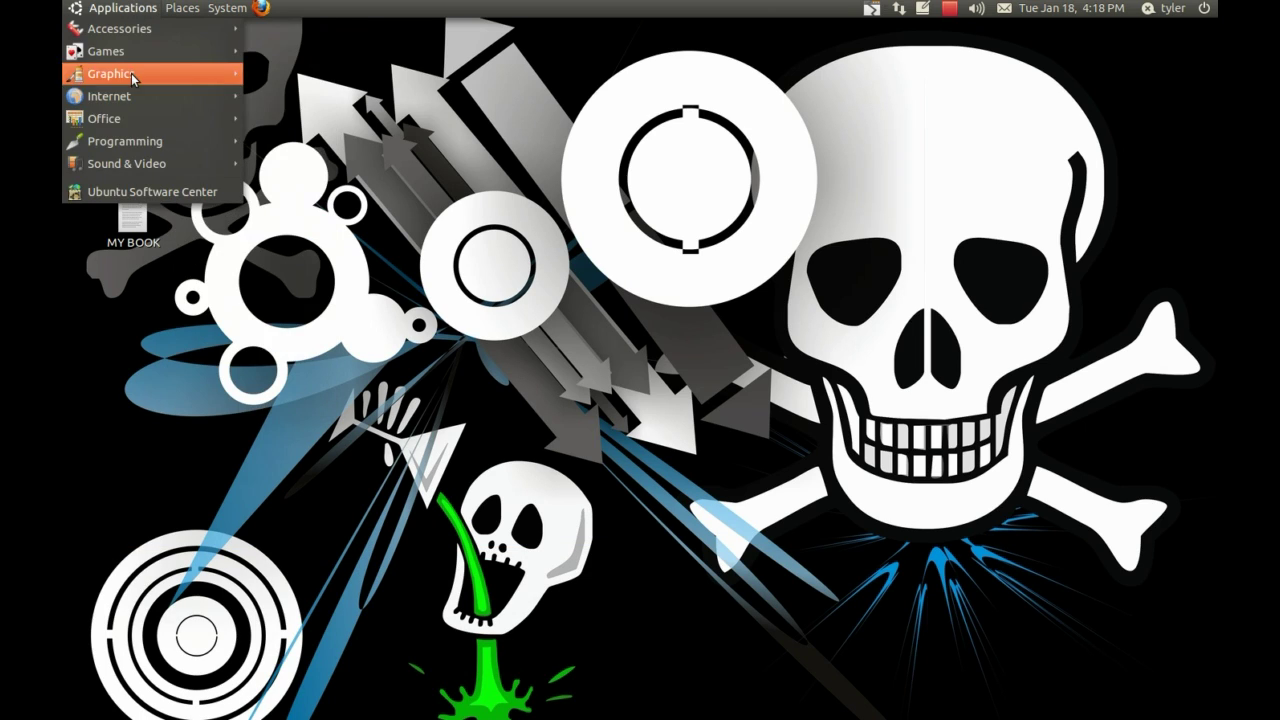
pyautogui.click(136, 191)
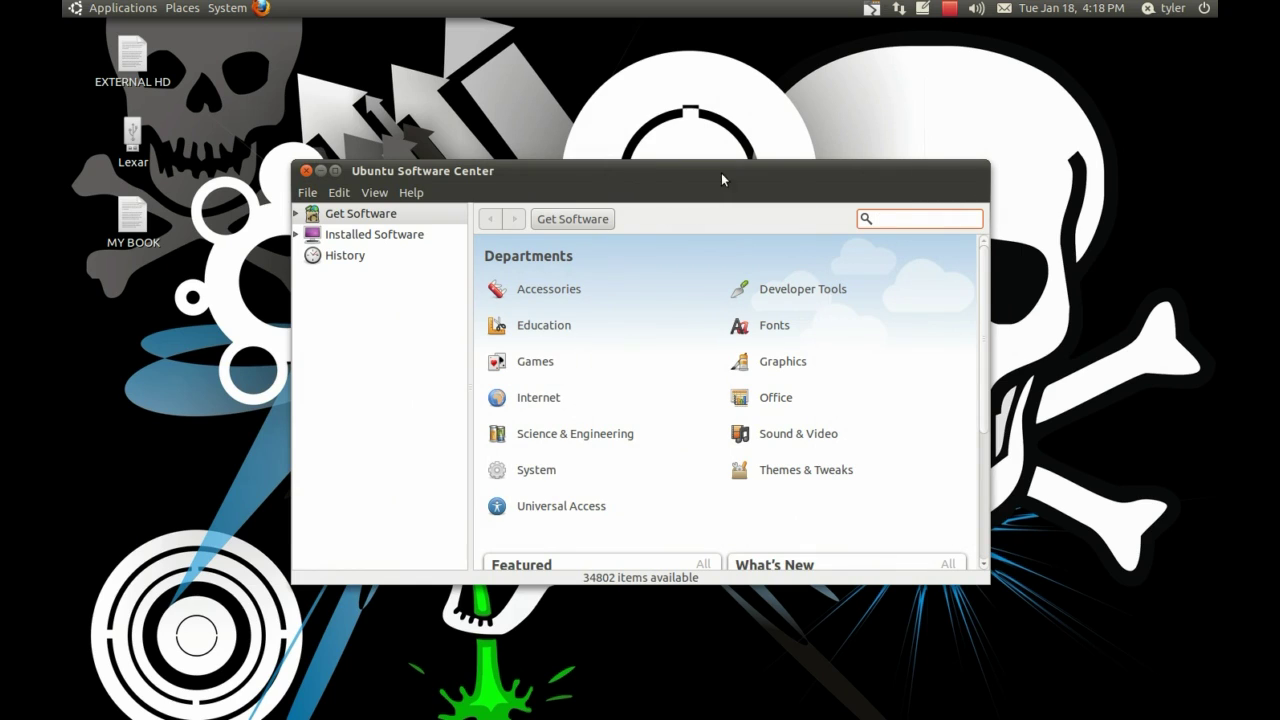
pyautogui.click(934, 217)
# Step: Search Software Center for 'awn' and confirm Avant Window Navigator is already installed
pyautogui.write('awn')
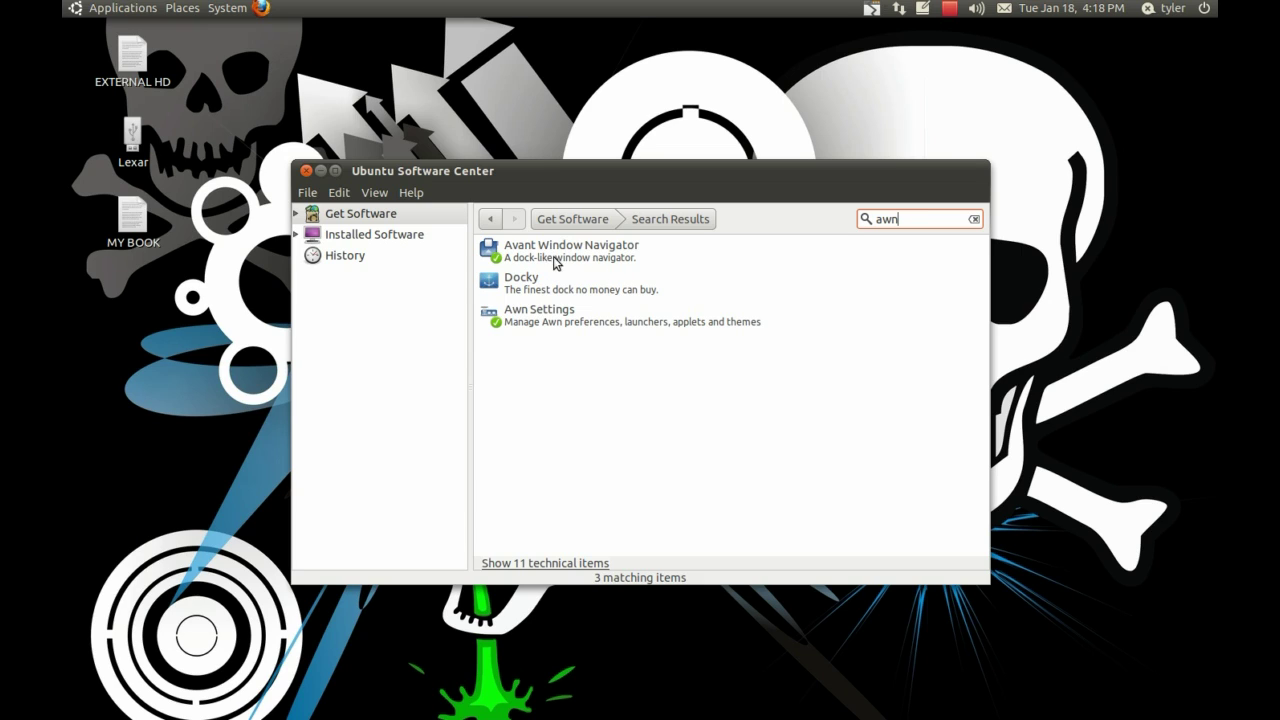
pyautogui.click(557, 268)
pyautogui.click(548, 258)
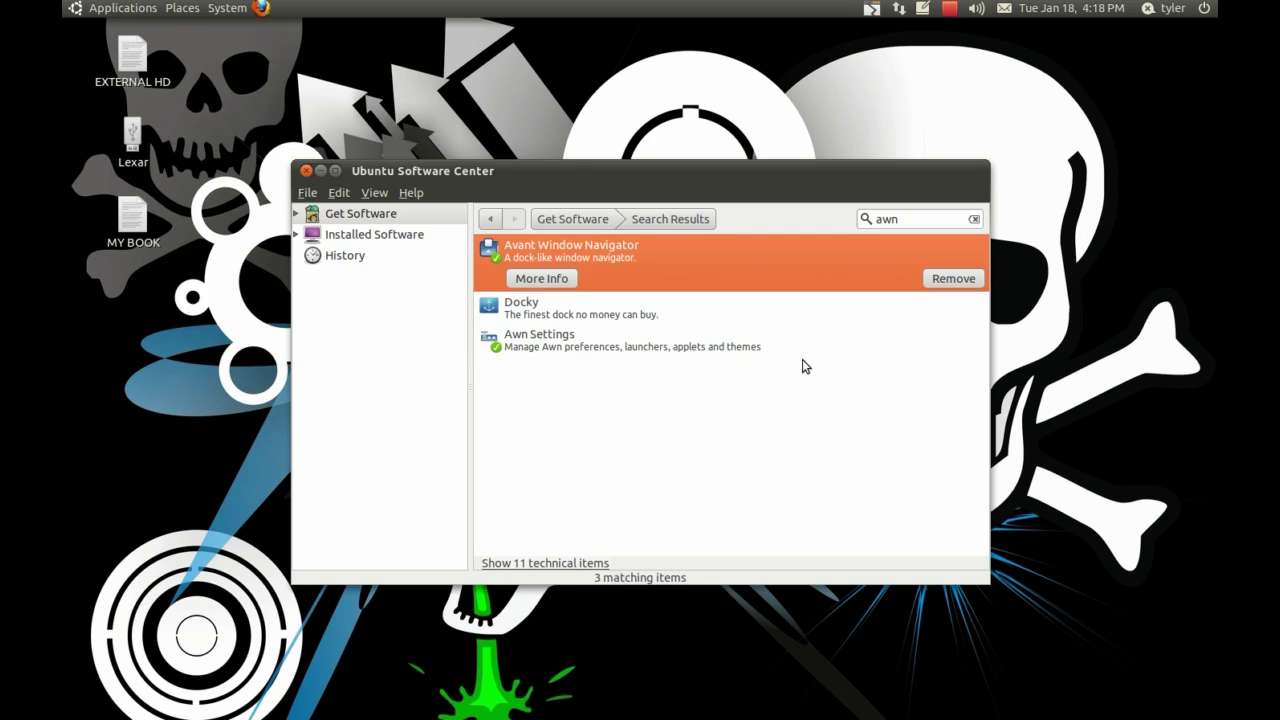
pyautogui.moveTo(826, 366)
pyautogui.mouseDown()
pyautogui.moveTo(493, 372)
pyautogui.moveTo(476, 334)
pyautogui.moveTo(720, 331)
pyautogui.moveTo(831, 360)
pyautogui.mouseUp()
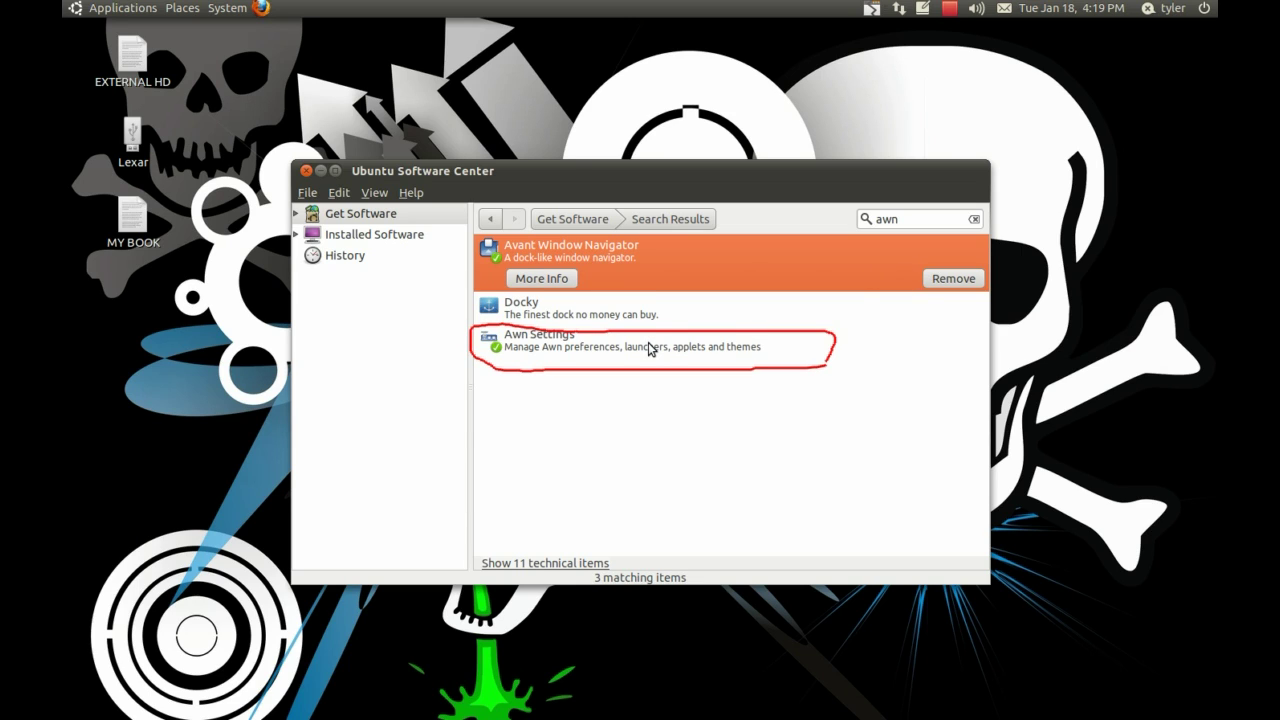
pyautogui.hotkey('shift', 'F9')
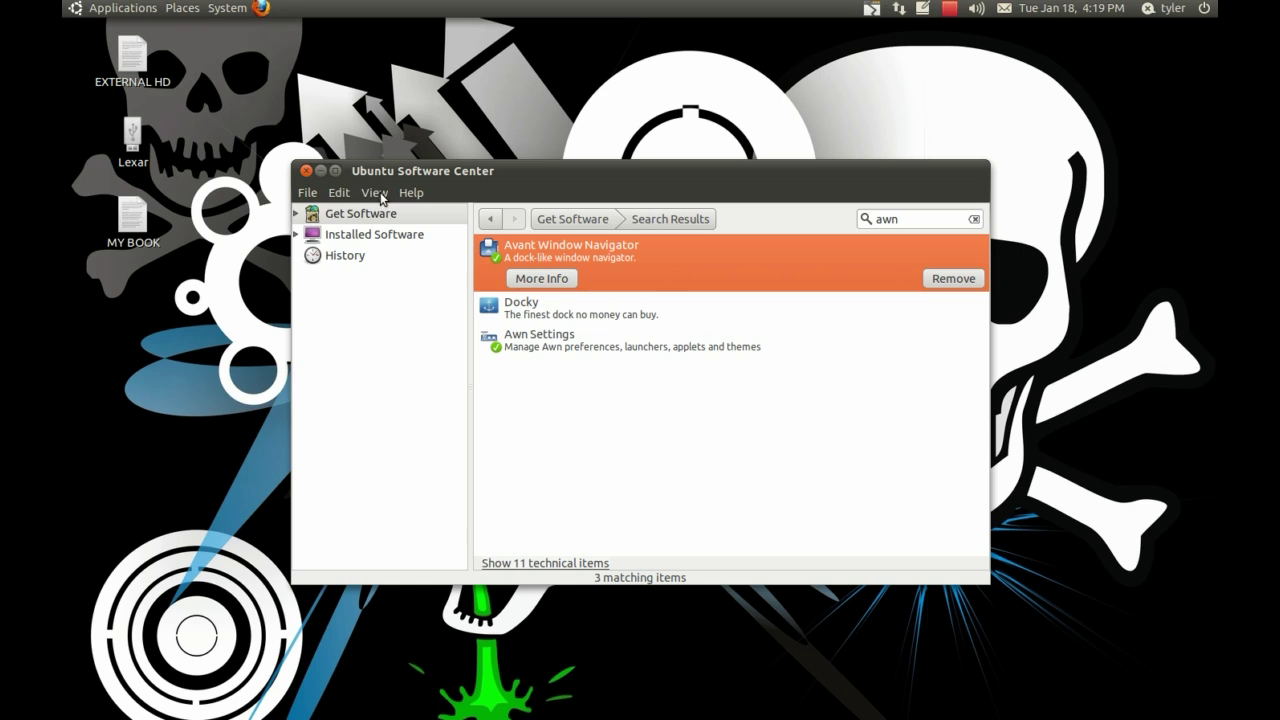
# Step: Close Software Center and start Avant Window Navigator from Accessories
pyautogui.click(307, 172)
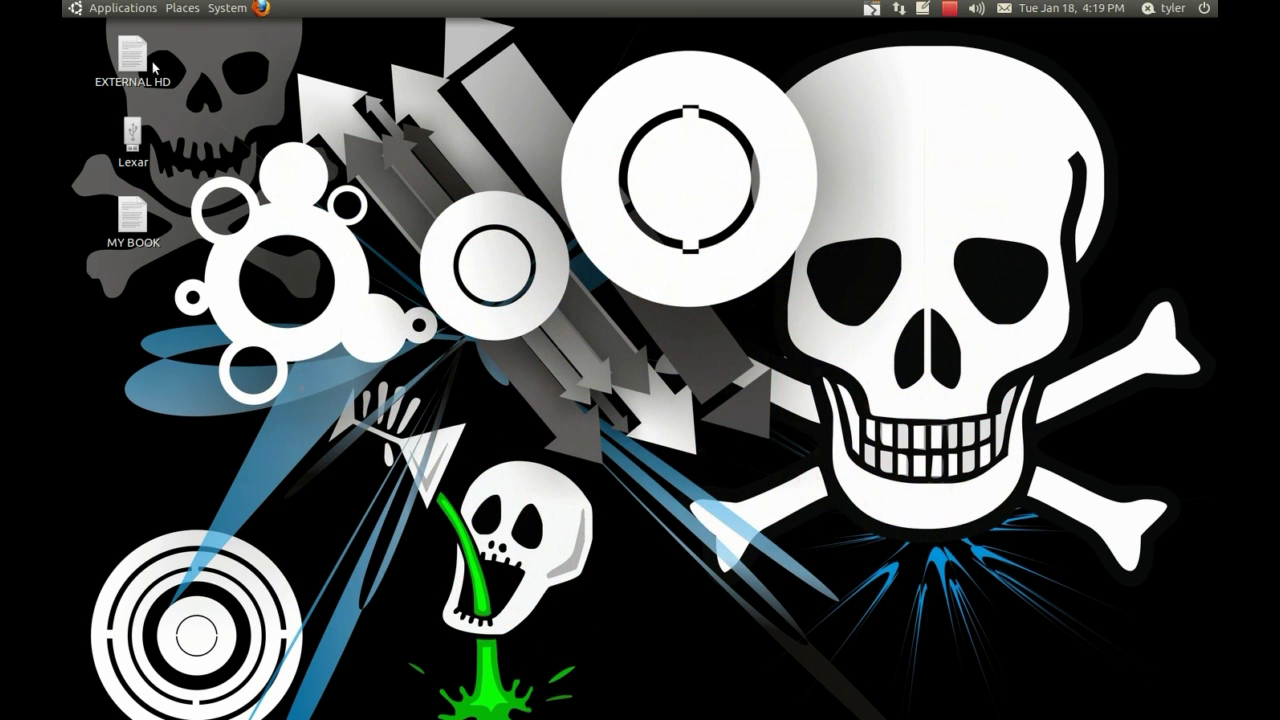
pyautogui.click(123, 9)
pyautogui.moveTo(125, 31)
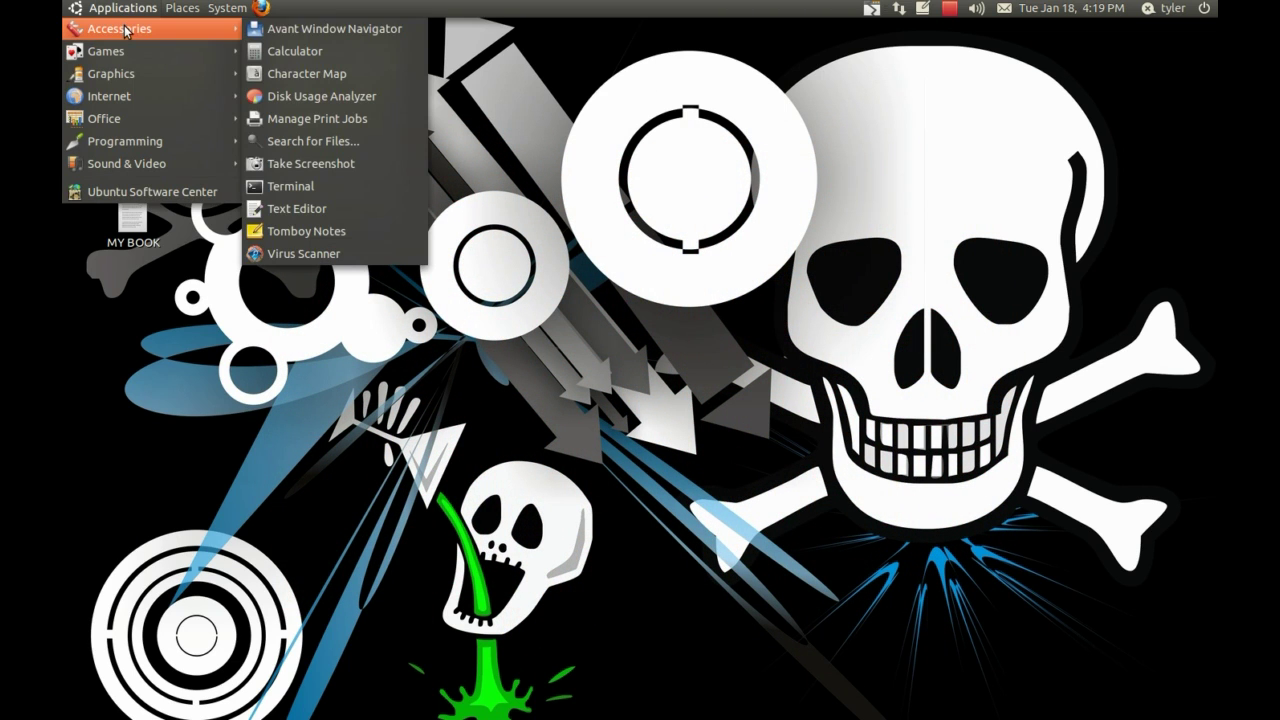
pyautogui.click(337, 31)
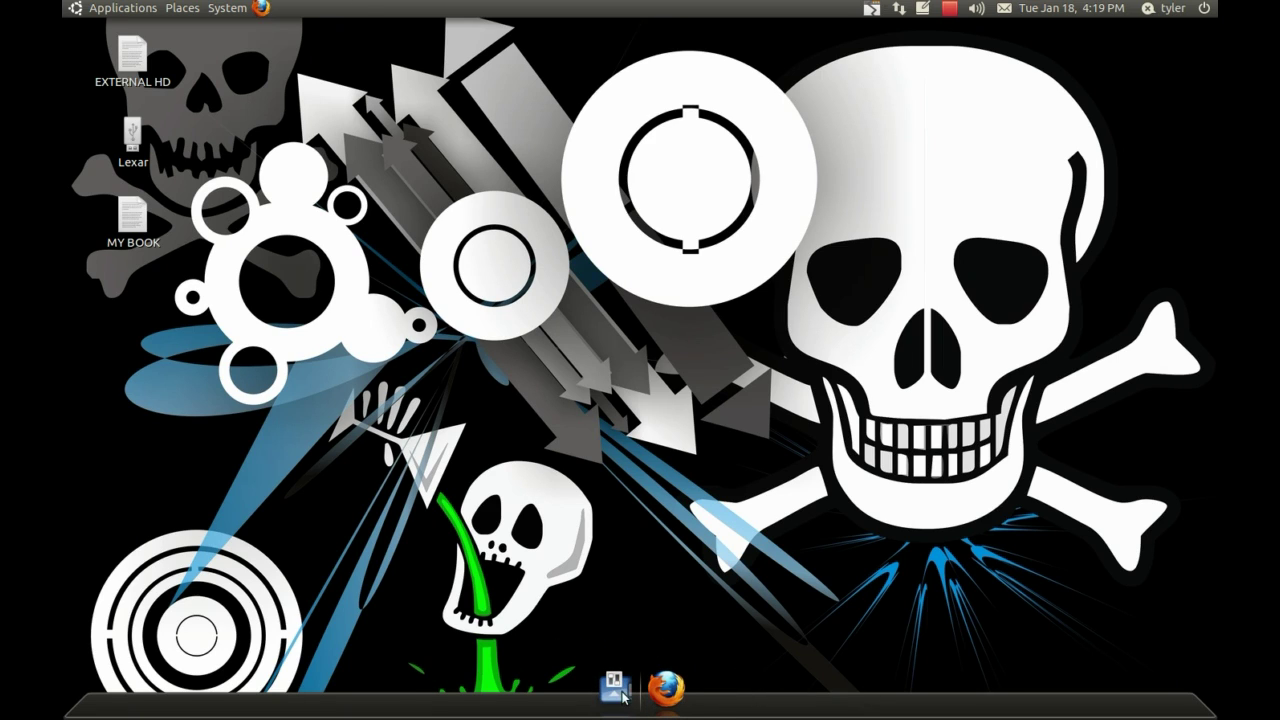
# Step: Check the dock's context menu, then bring up the System > Preferences list
pyautogui.rightClick(603, 678)
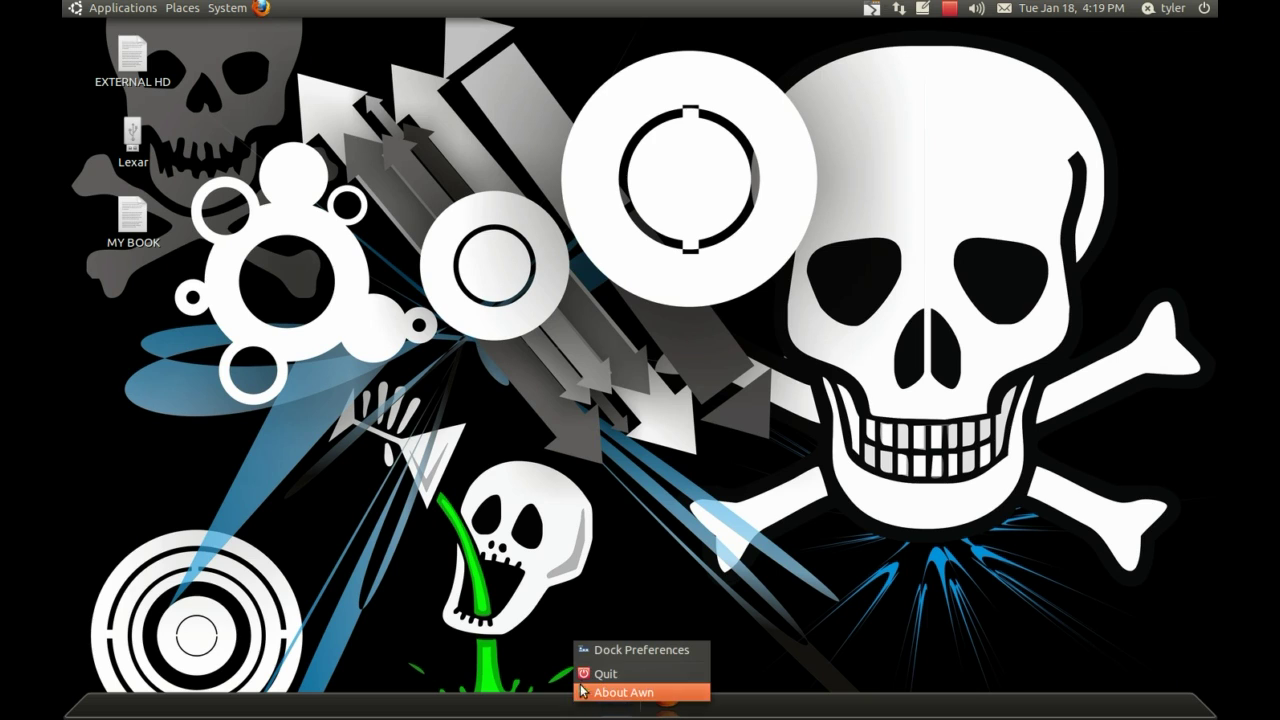
pyautogui.press('Escape')
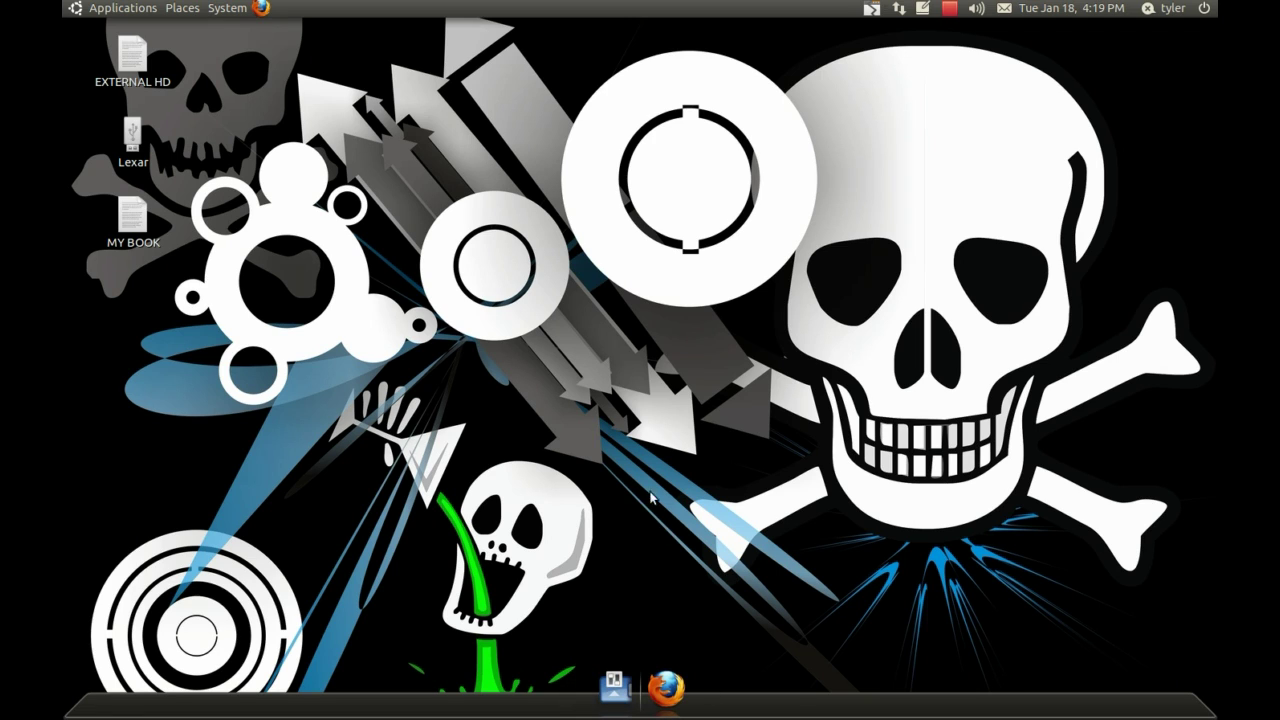
pyautogui.click(227, 8)
pyautogui.moveTo(237, 24)
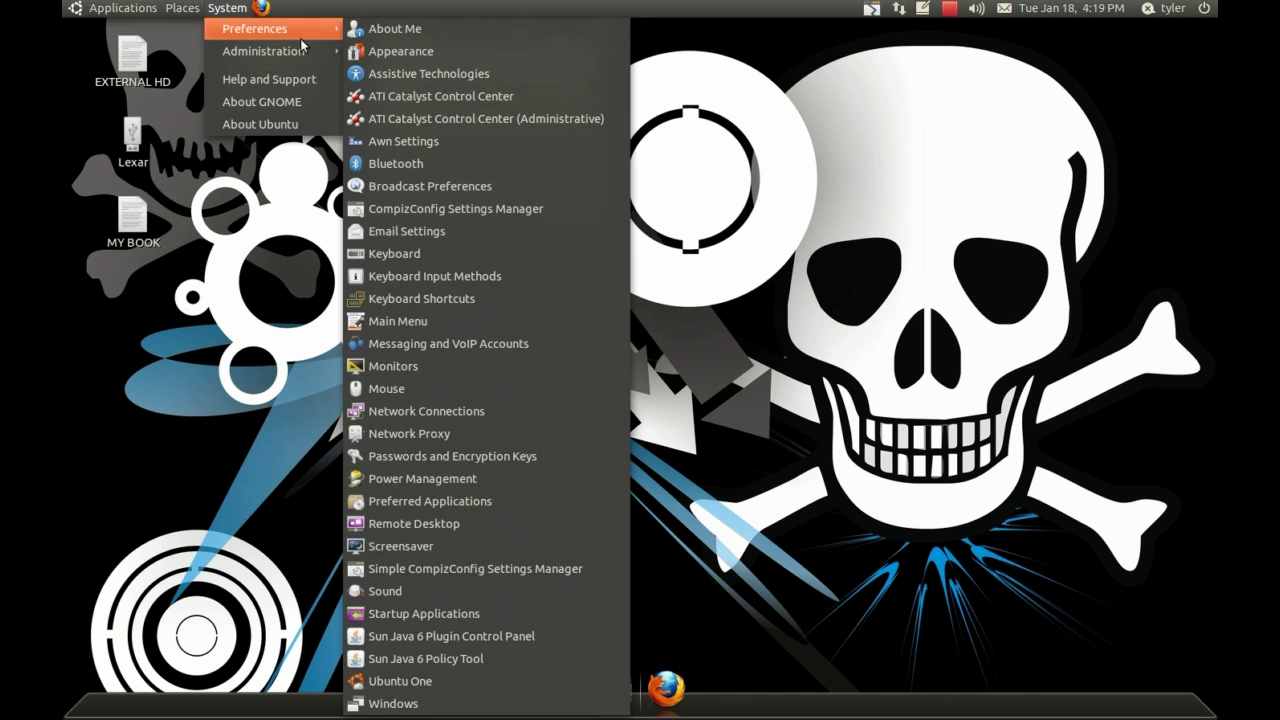
# Step: Open Awn Settings and set icon size to 20, then back to 48 pixels
pyautogui.click(493, 139)
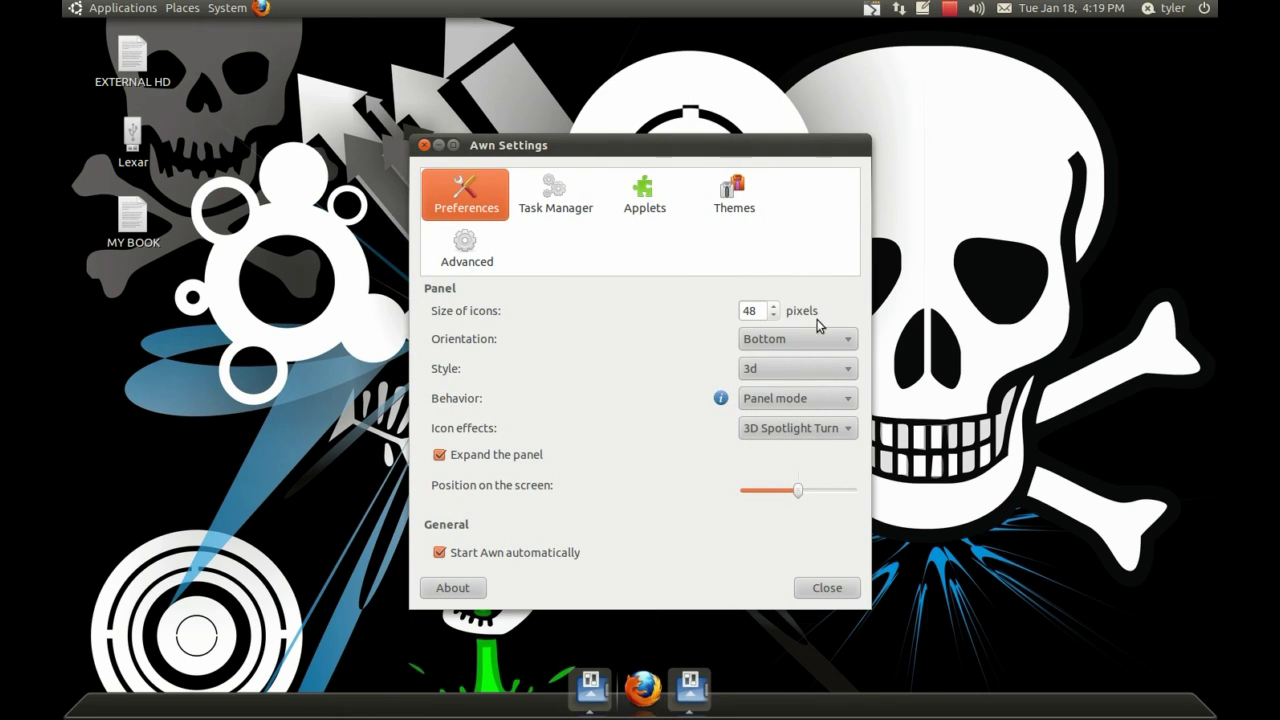
pyautogui.doubleClick(758, 310)
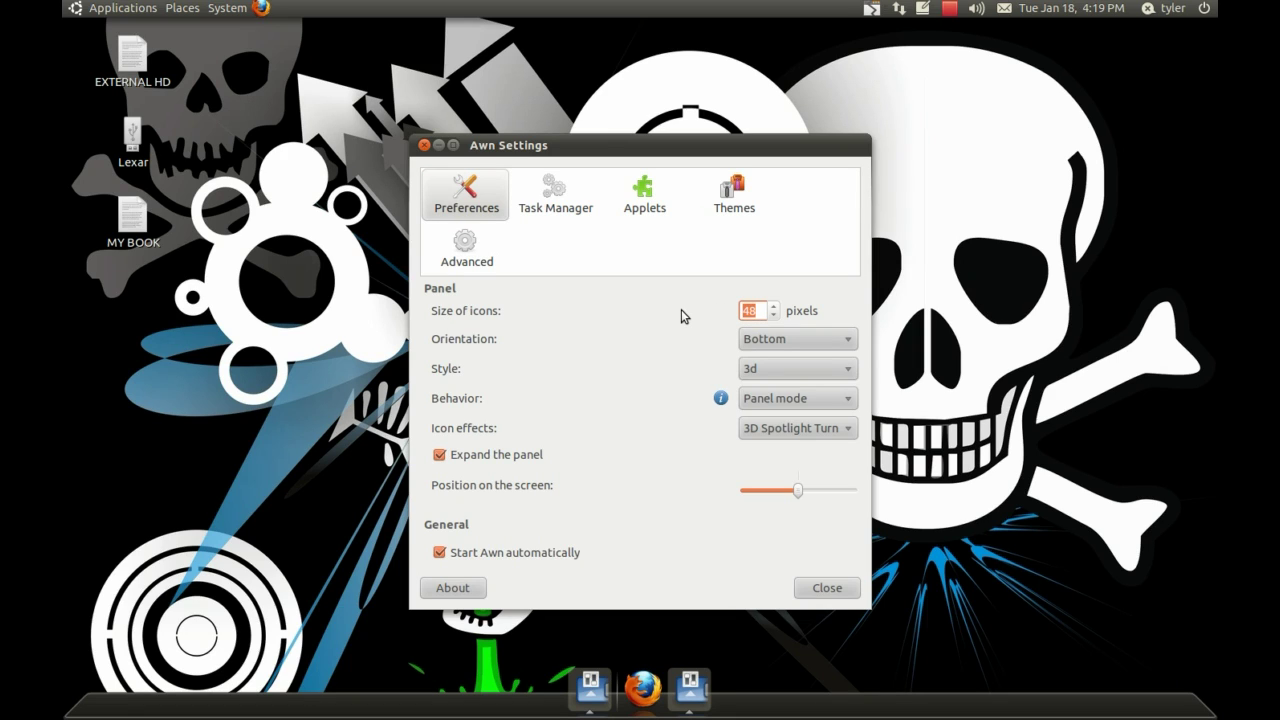
pyautogui.write('20')
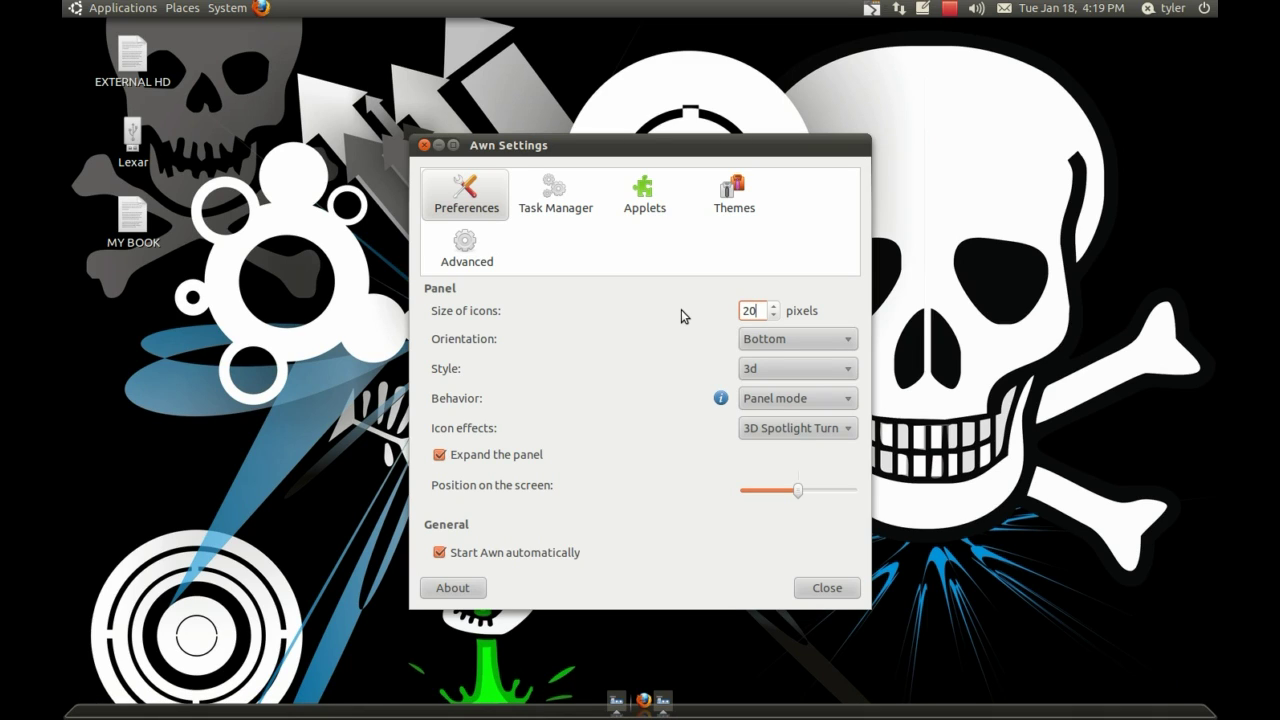
pyautogui.doubleClick(755, 312)
pyautogui.write('48')
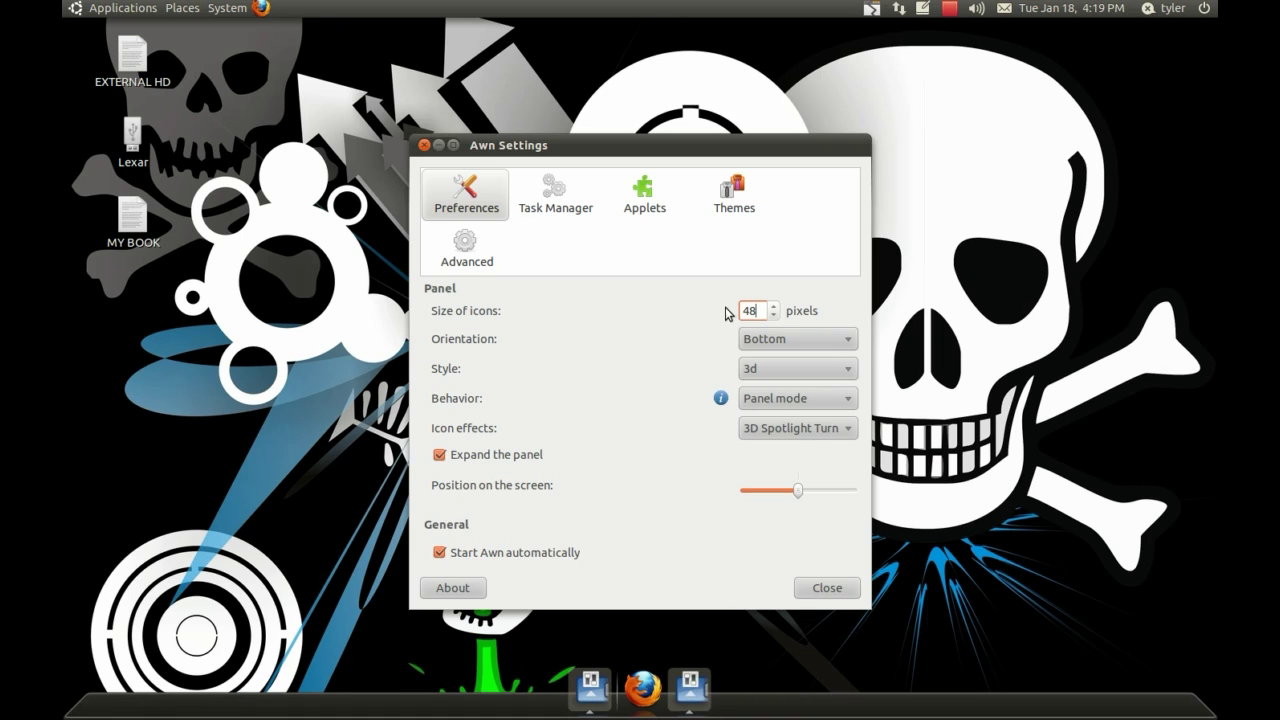
pyautogui.click(824, 338)
# Step: Move the dock to the top, right and left edges, then back to the bottom
pyautogui.click(814, 321)
pyautogui.click(790, 342)
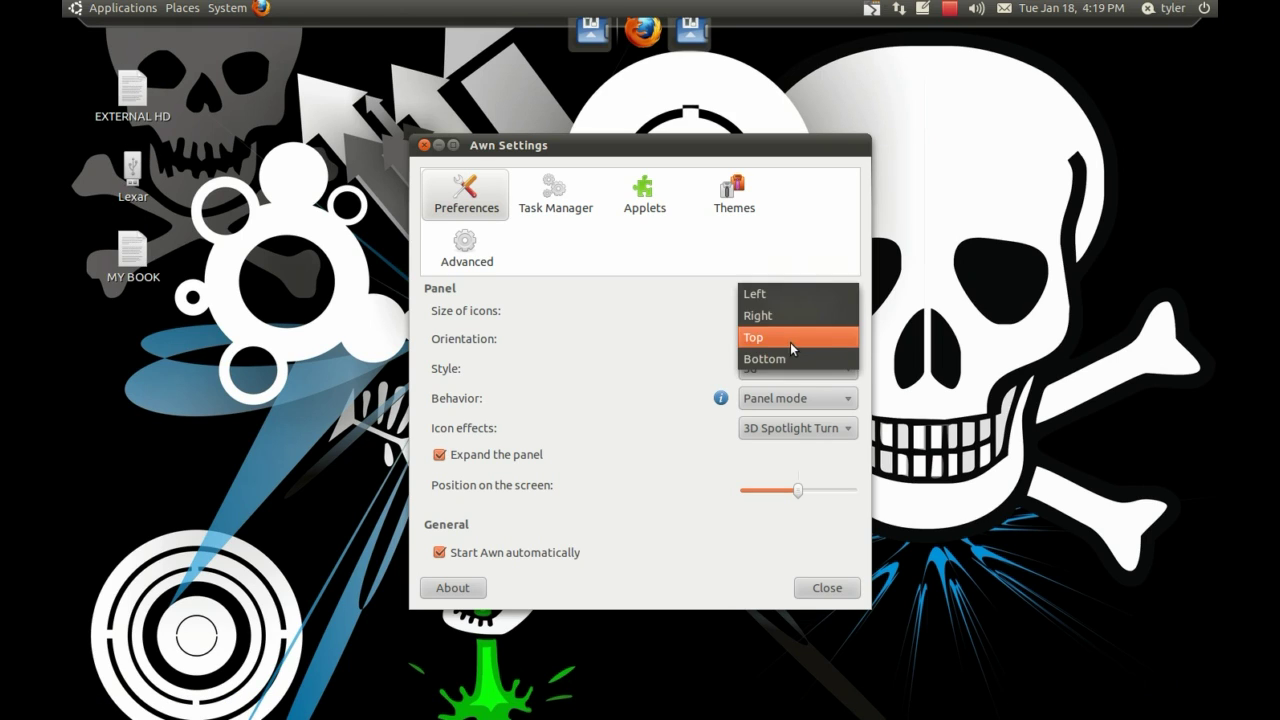
pyautogui.click(792, 316)
pyautogui.click(796, 338)
pyautogui.click(789, 317)
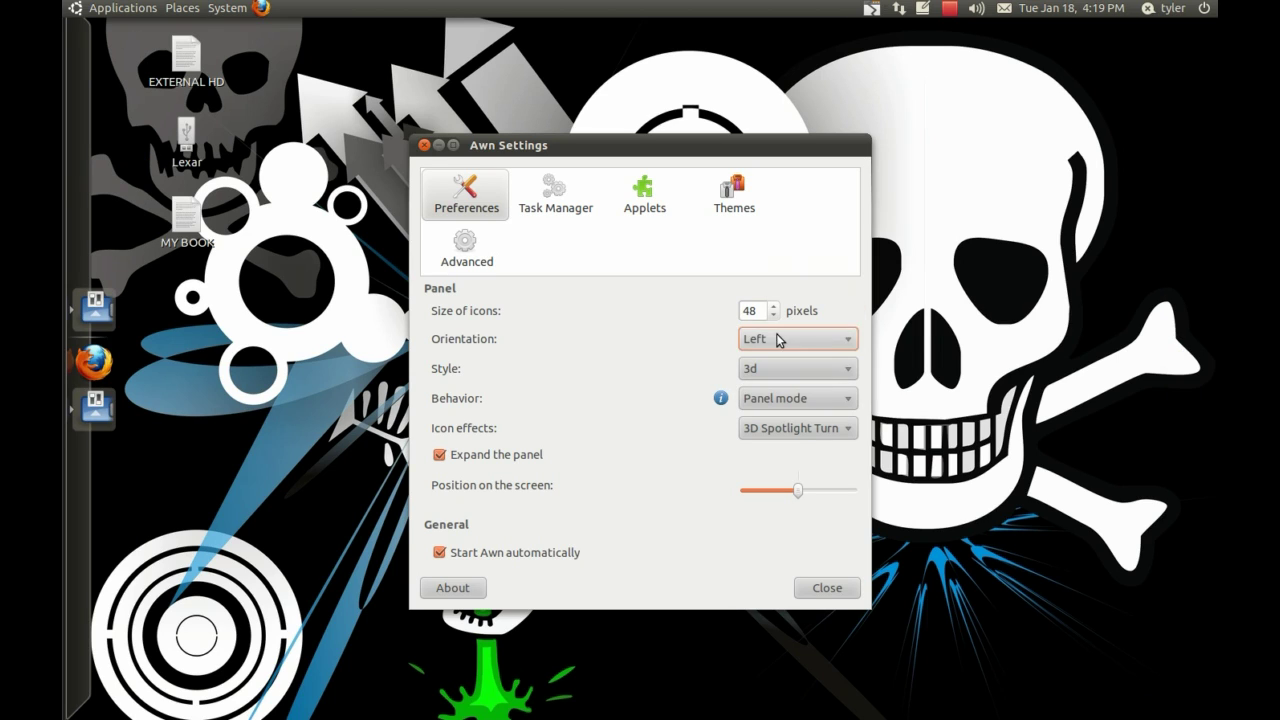
pyautogui.click(782, 337)
pyautogui.click(760, 400)
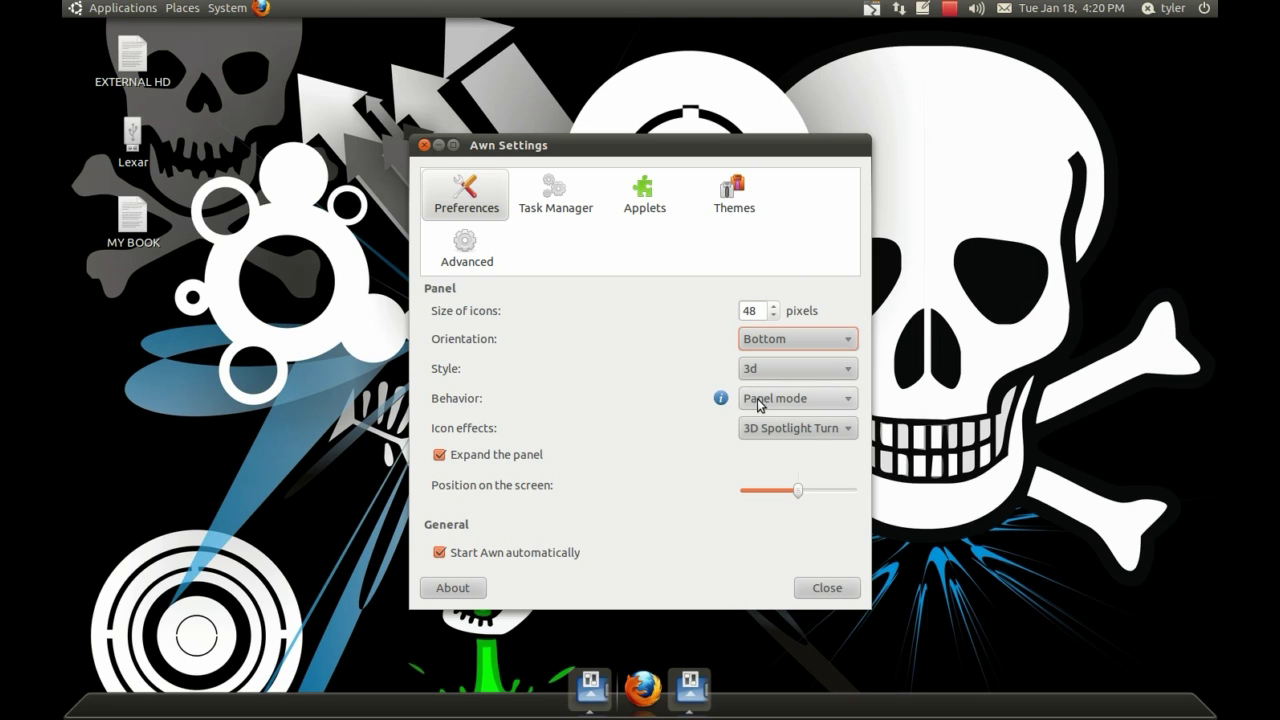
# Step: Try the None, Flat, 3d and Curved dock styles
pyautogui.click(788, 371)
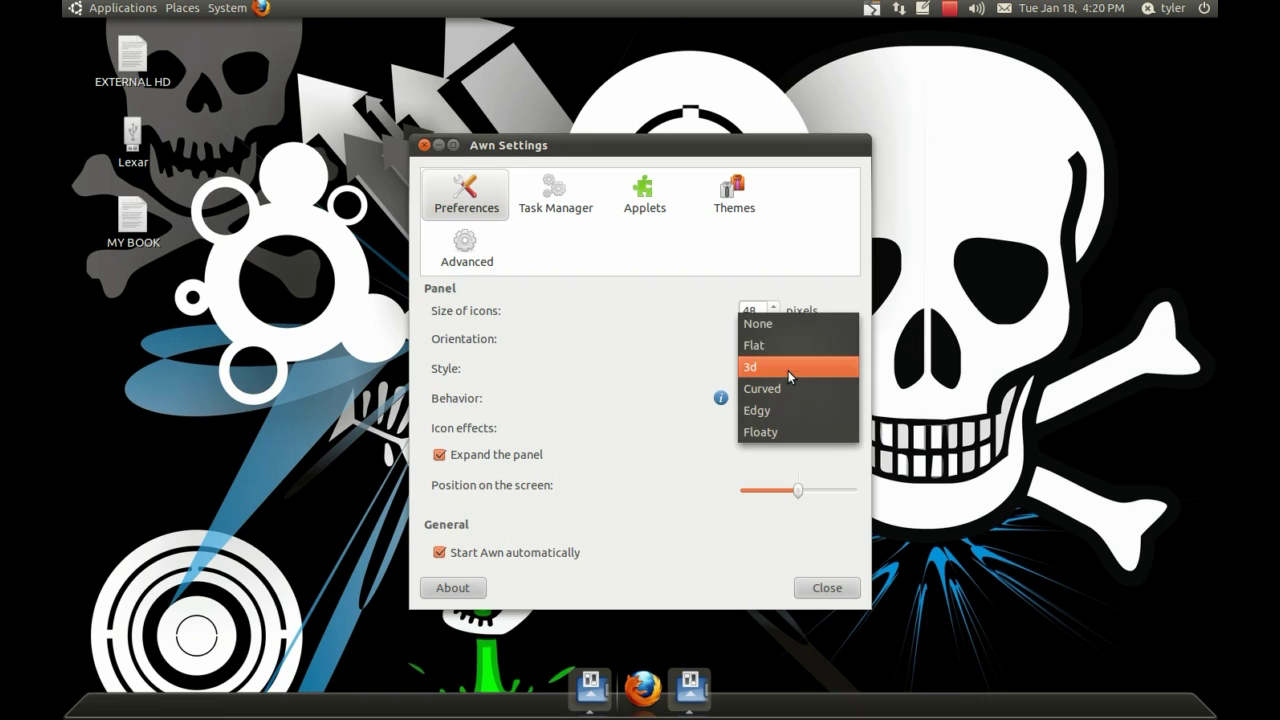
pyautogui.click(789, 325)
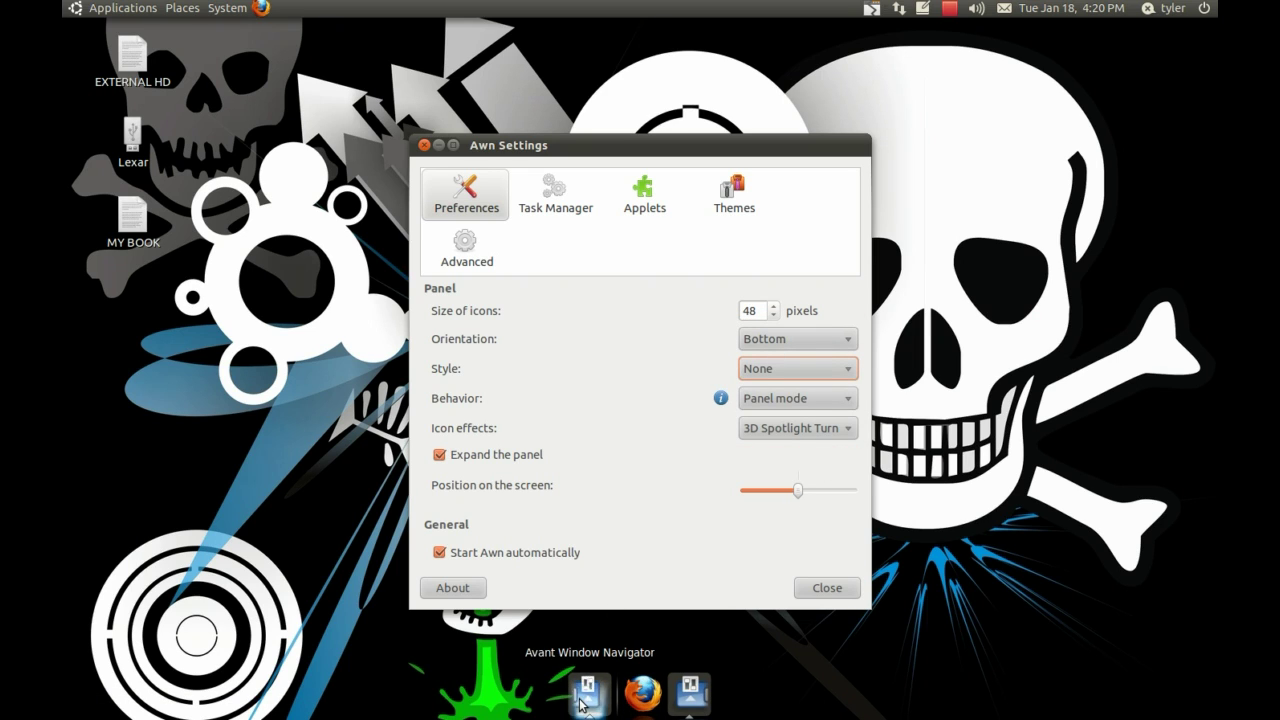
pyautogui.click(772, 372)
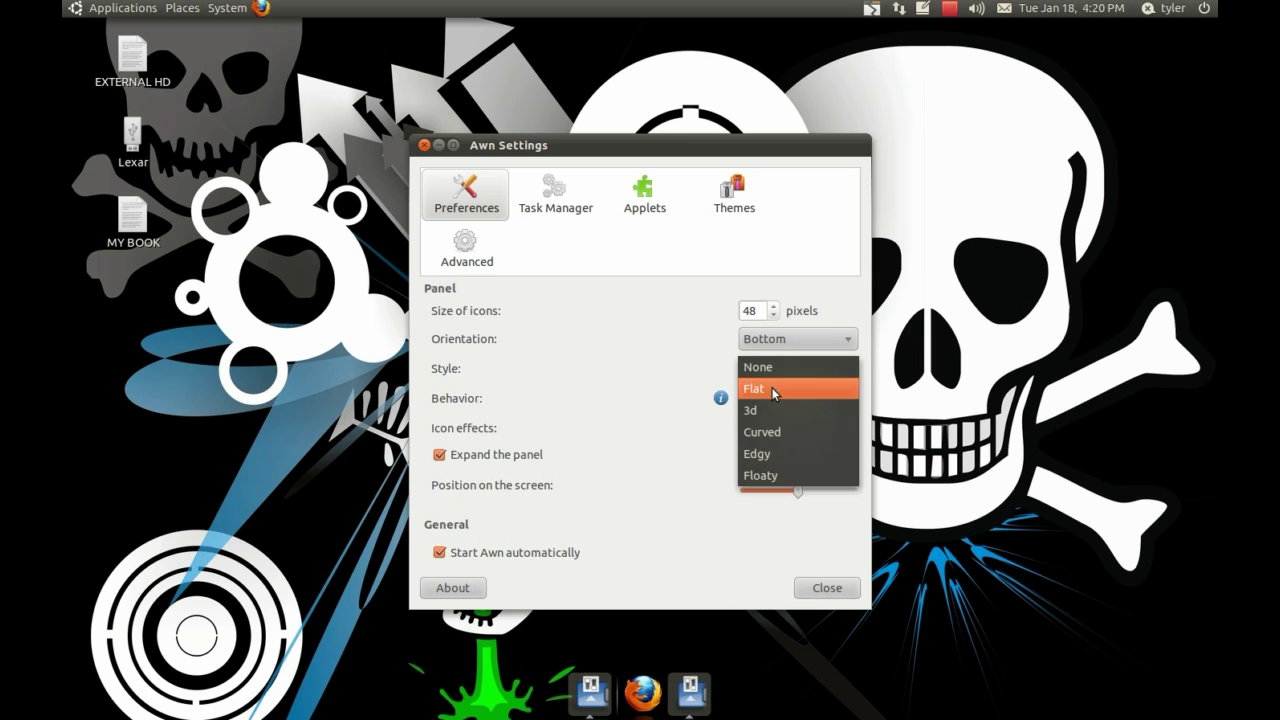
pyautogui.click(782, 388)
pyautogui.click(782, 376)
pyautogui.click(765, 392)
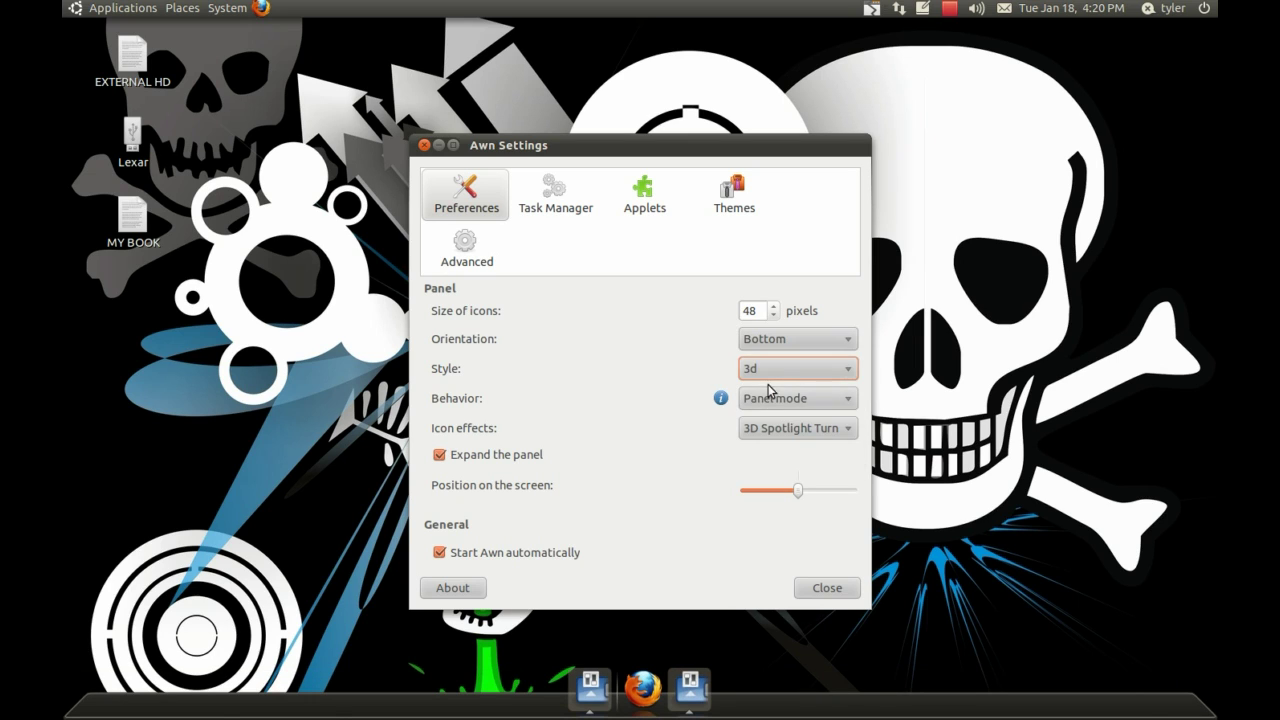
pyautogui.click(776, 372)
pyautogui.click(776, 388)
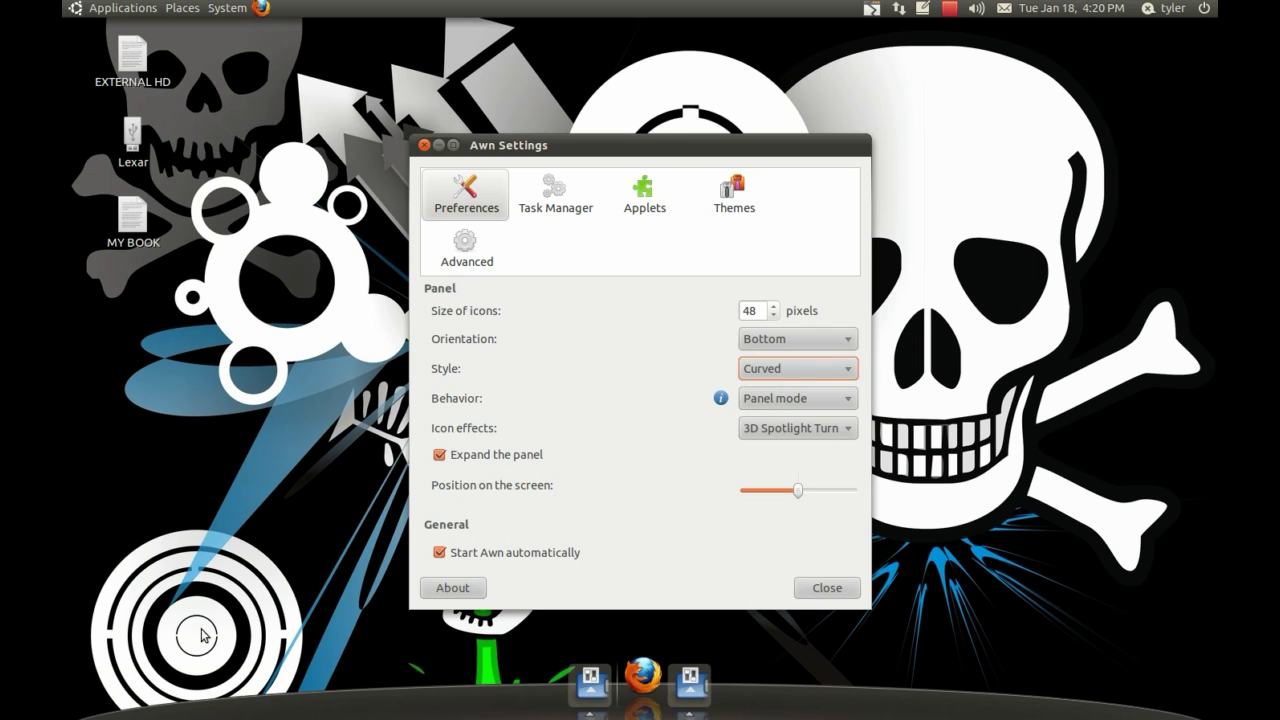
# Step: Try the Edgy and Floaty styles, then set the dock style back to 3d
pyautogui.click(783, 400)
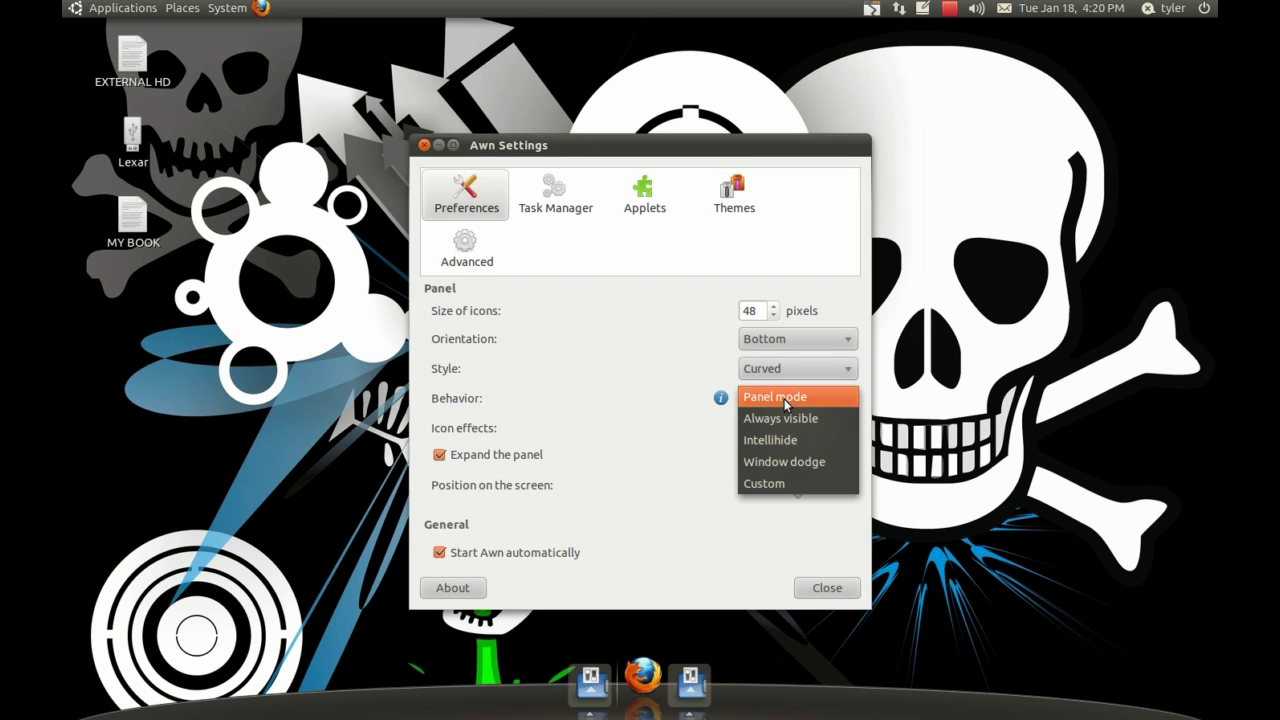
pyautogui.click(787, 388)
pyautogui.click(786, 372)
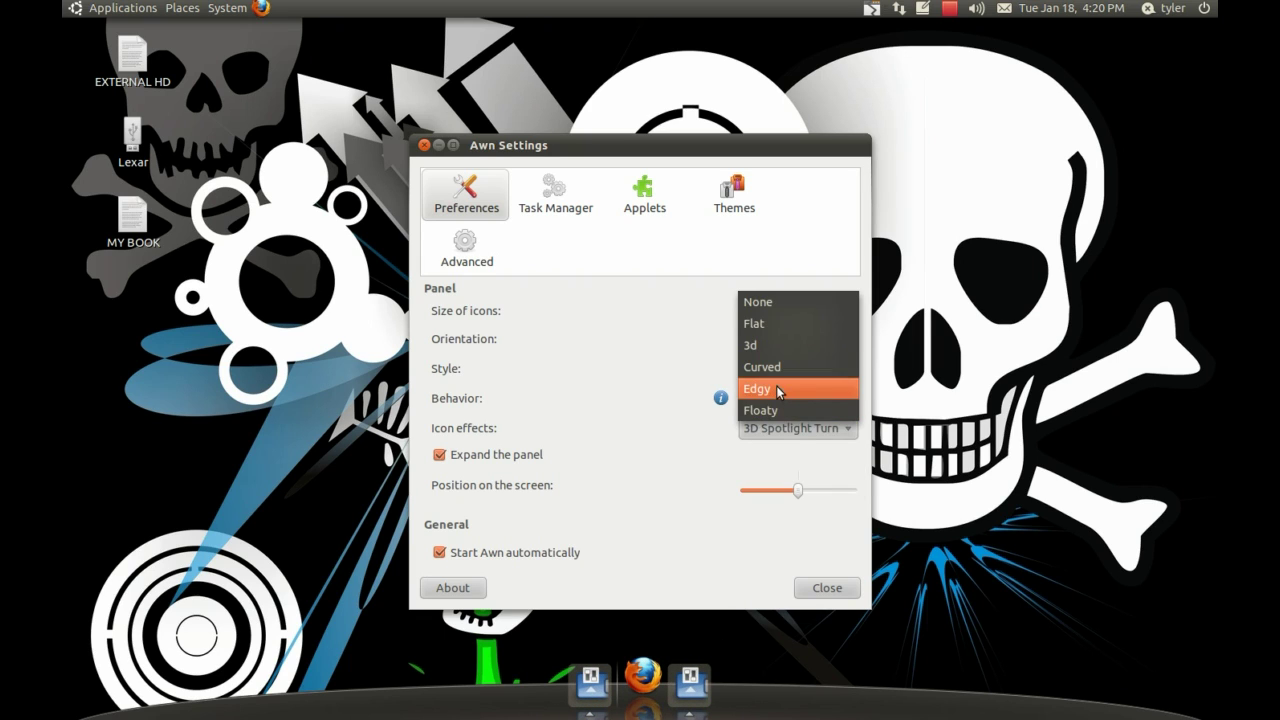
pyautogui.click(779, 390)
pyautogui.click(788, 370)
pyautogui.click(782, 390)
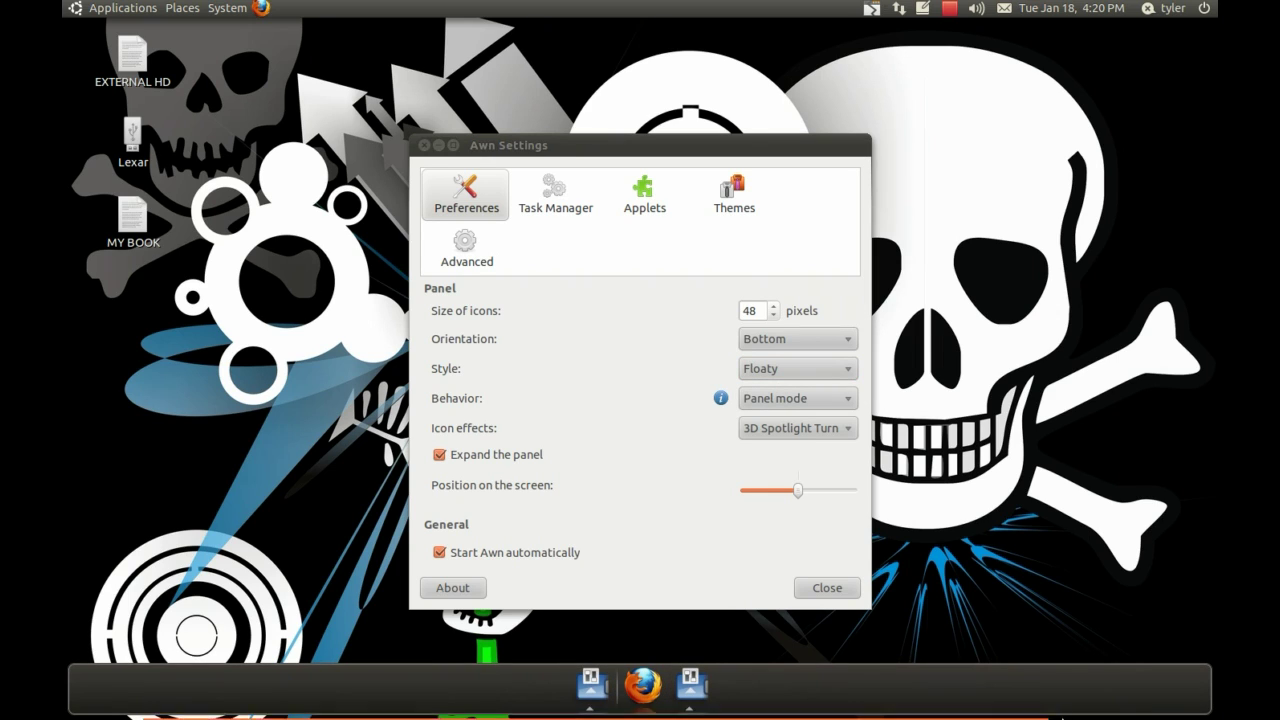
pyautogui.click(765, 368)
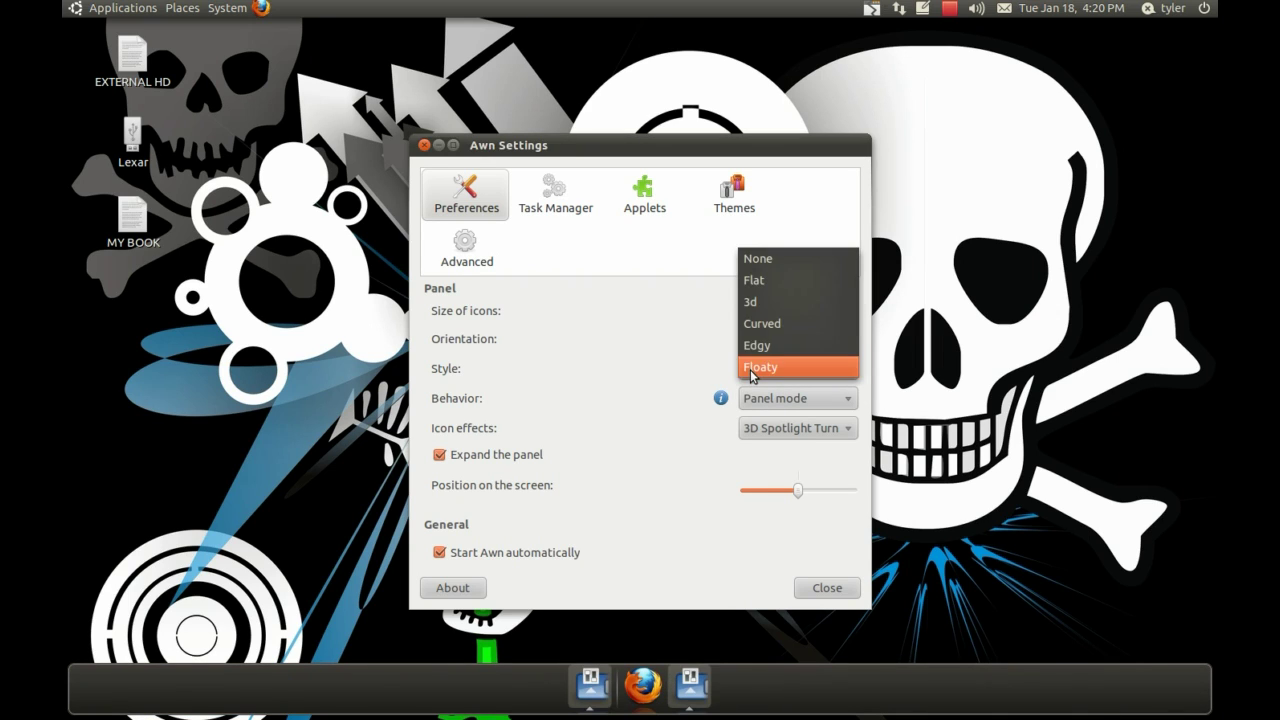
pyautogui.click(778, 312)
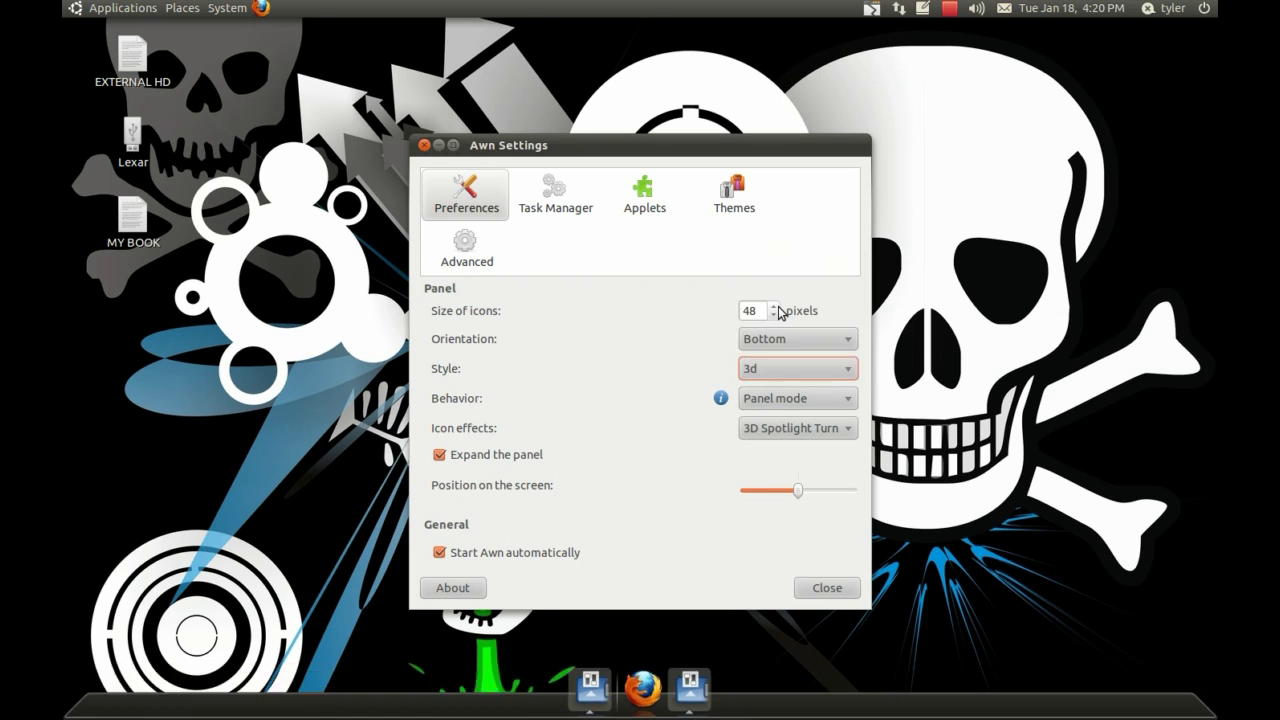
pyautogui.click(818, 399)
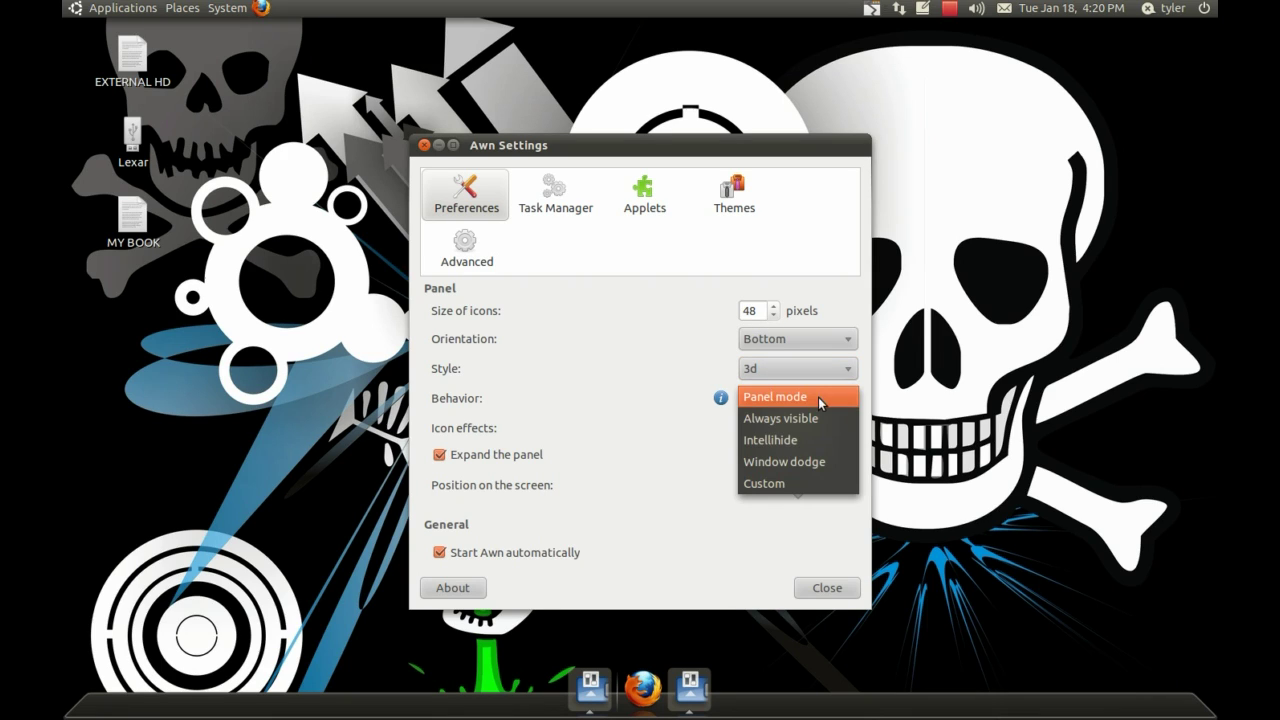
# Step: Launch Firefox from the dock, then bring the dock settings back in front
pyautogui.click(690, 368)
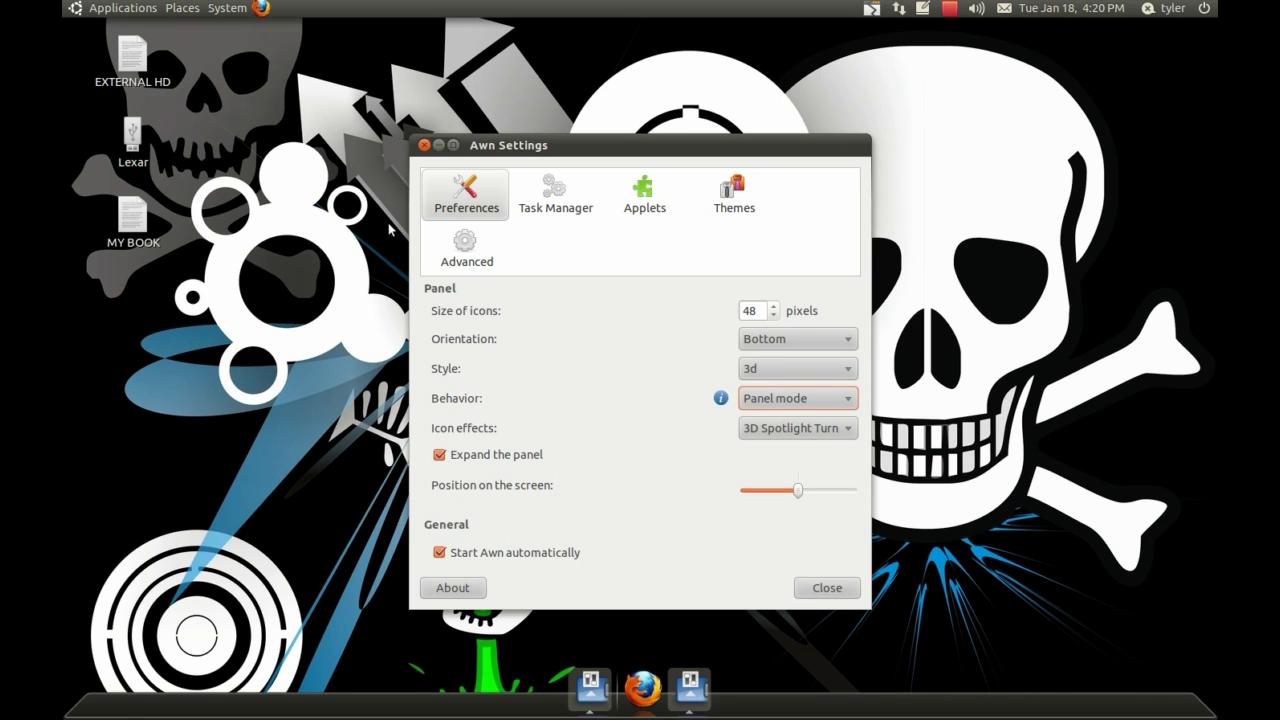
pyautogui.click(643, 688)
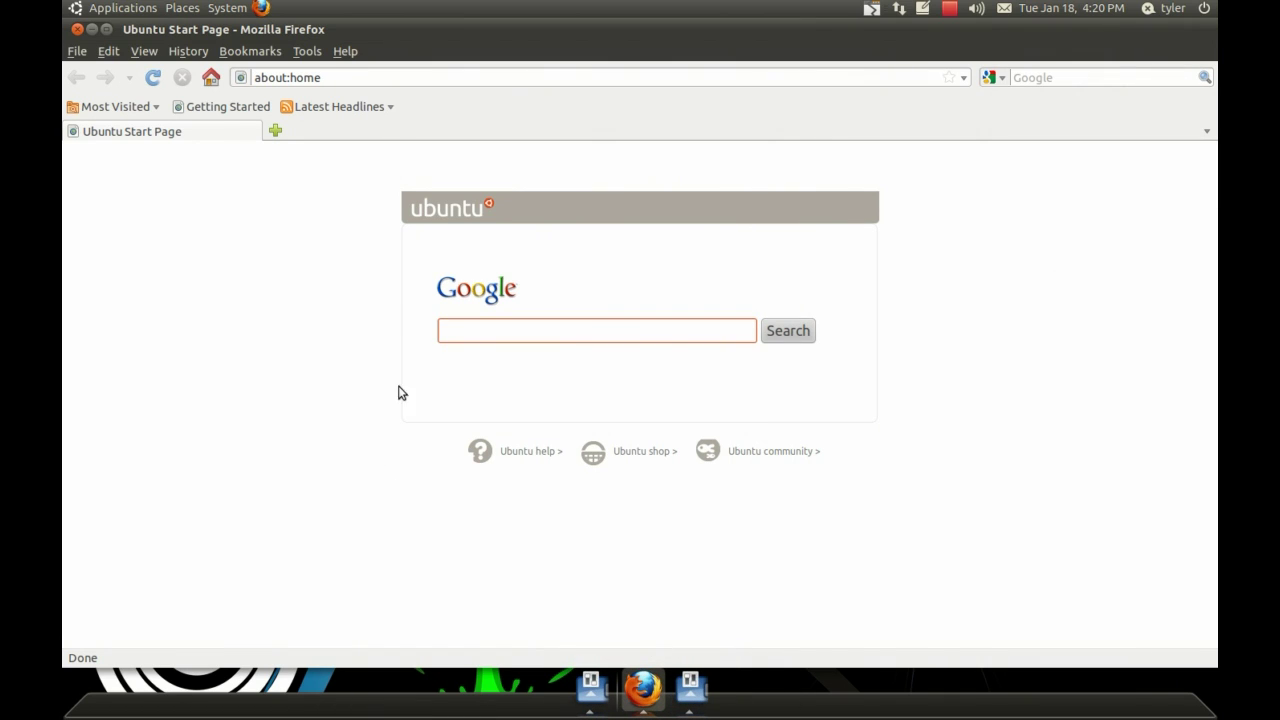
pyautogui.click(354, 77)
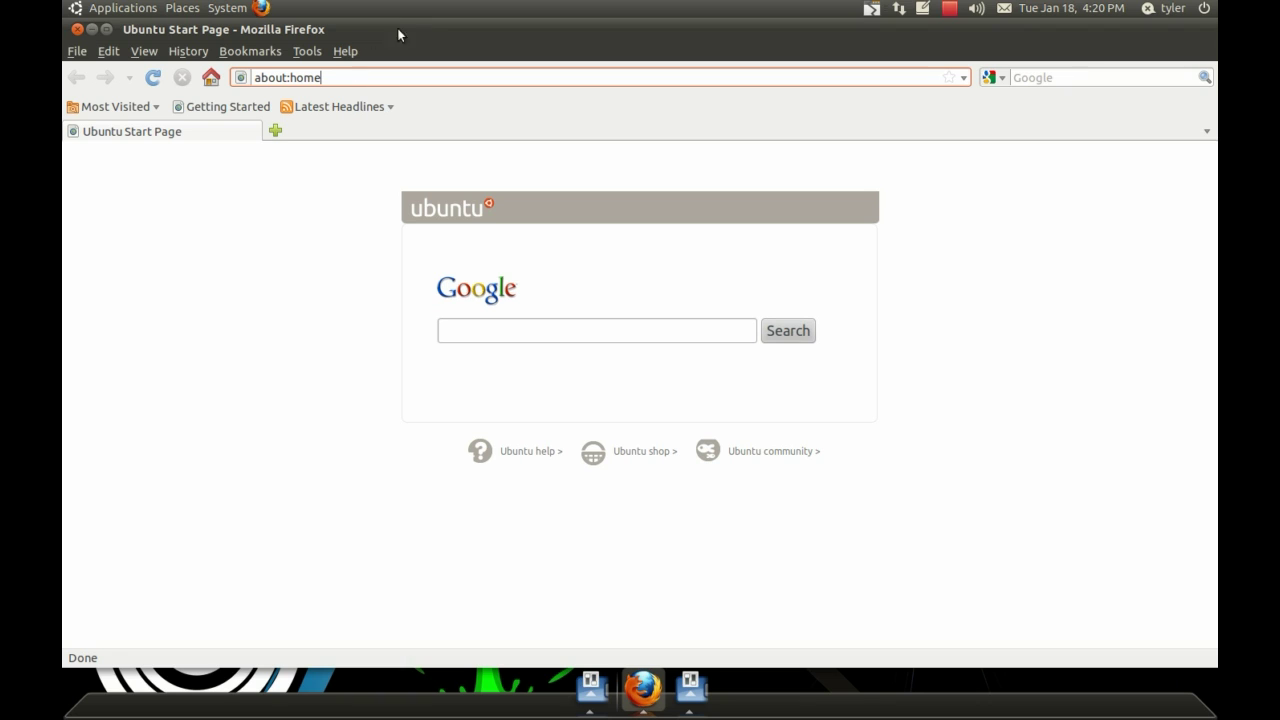
pyautogui.click(691, 688)
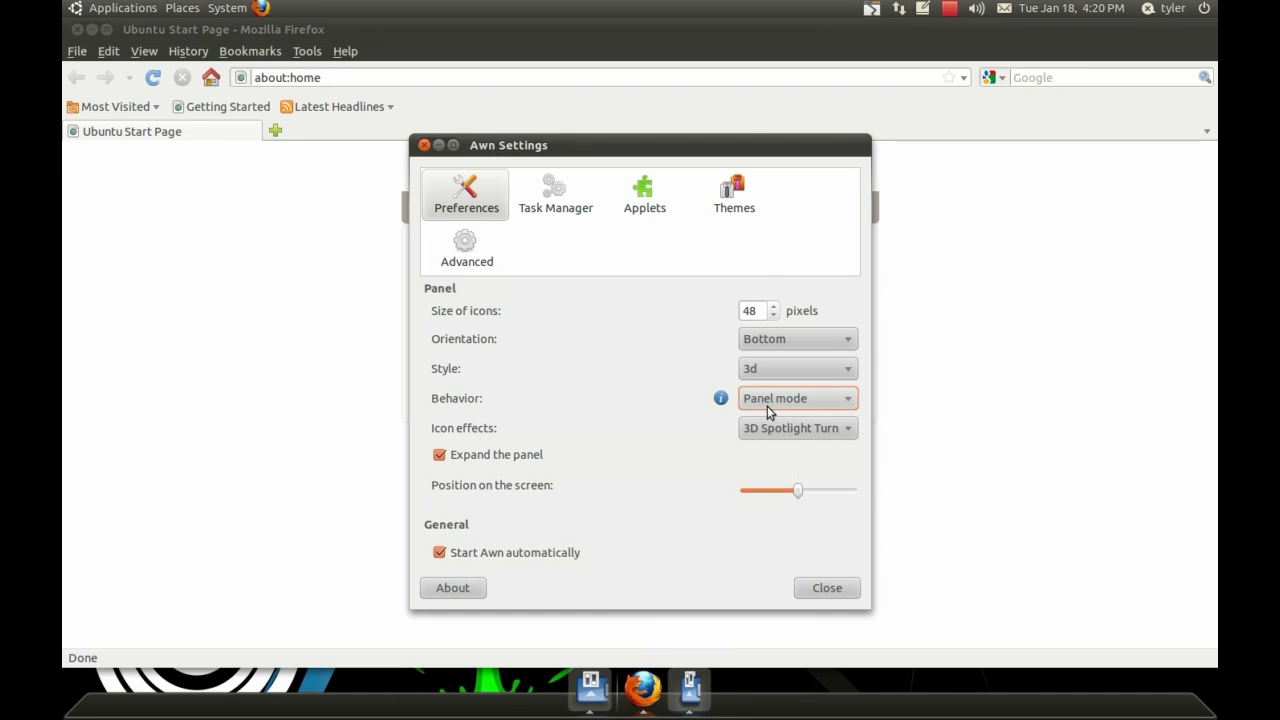
# Step: Try Always visible, Window dodge and Intellihide behaviours, then return to Panel mode
pyautogui.click(767, 406)
pyautogui.click(780, 420)
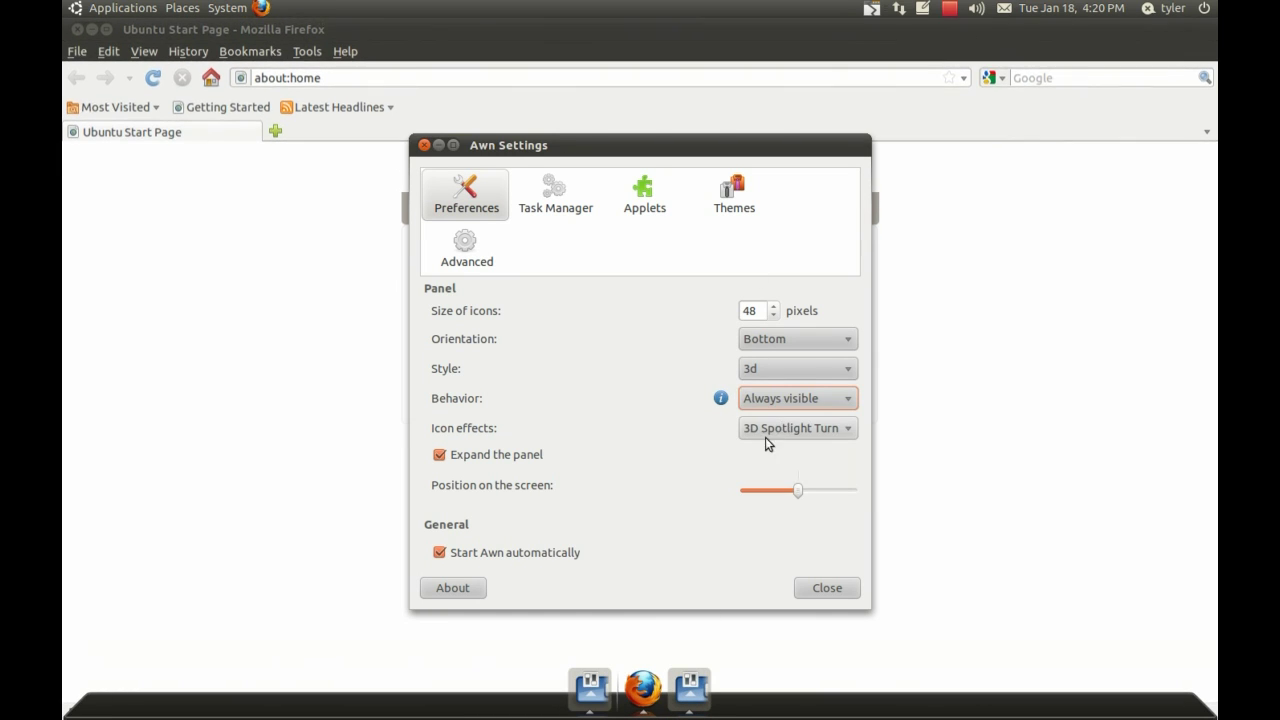
pyautogui.click(793, 402)
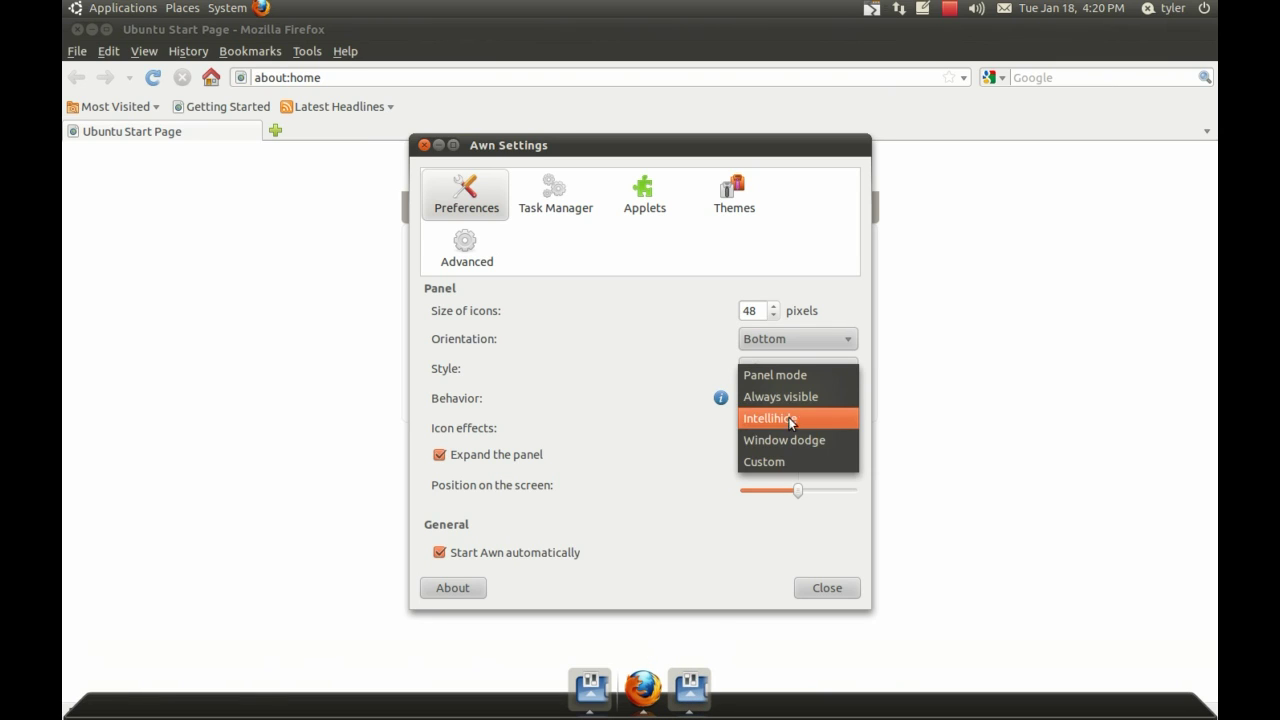
pyautogui.click(788, 445)
pyautogui.click(794, 390)
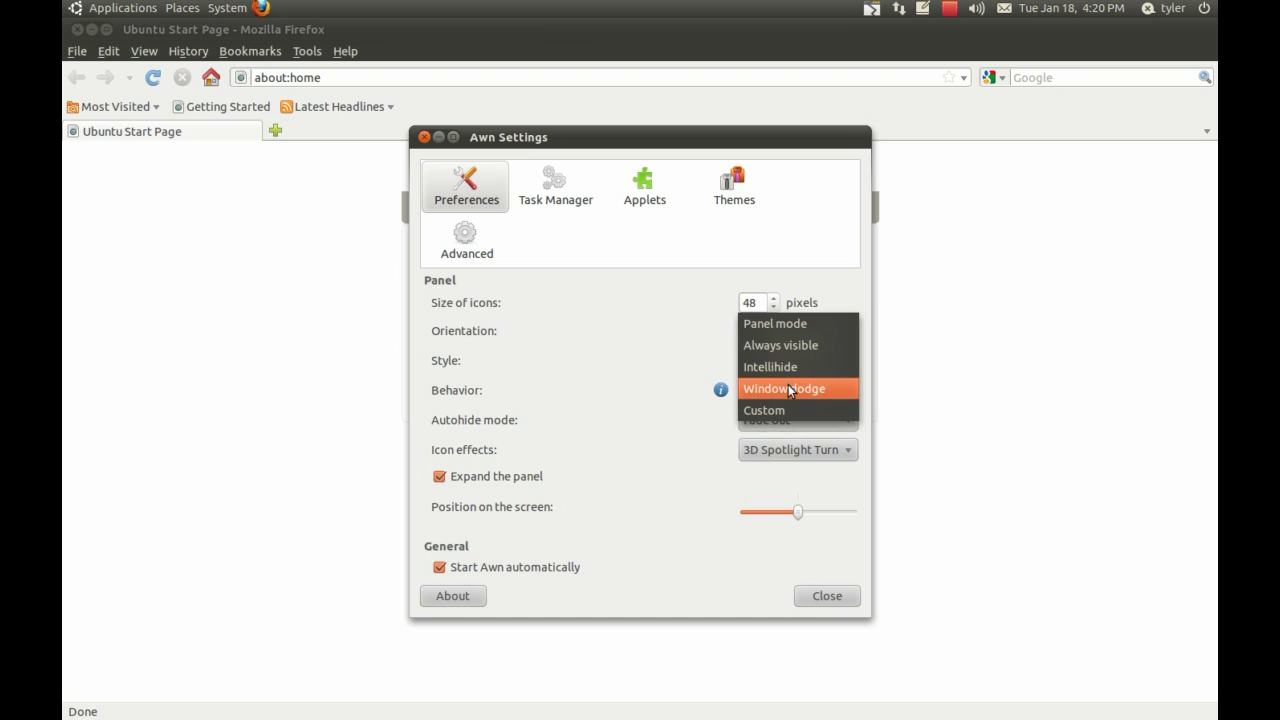
pyautogui.click(790, 367)
pyautogui.click(779, 392)
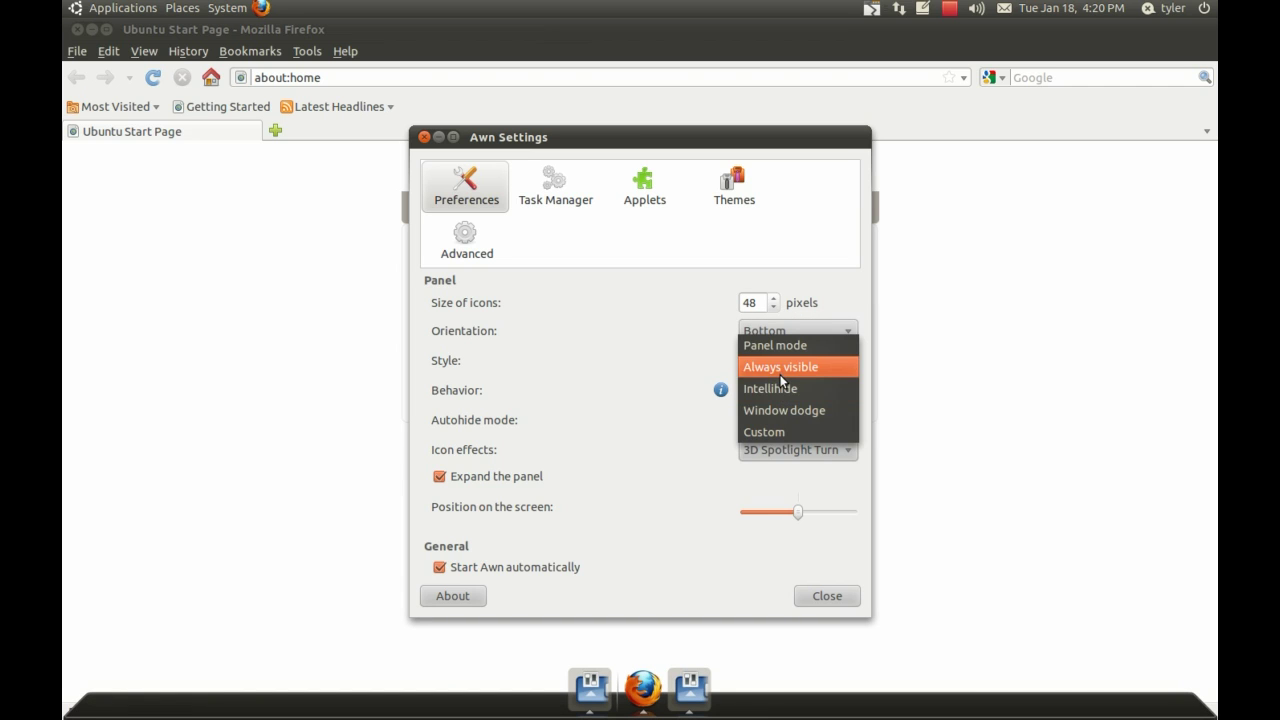
pyautogui.click(786, 349)
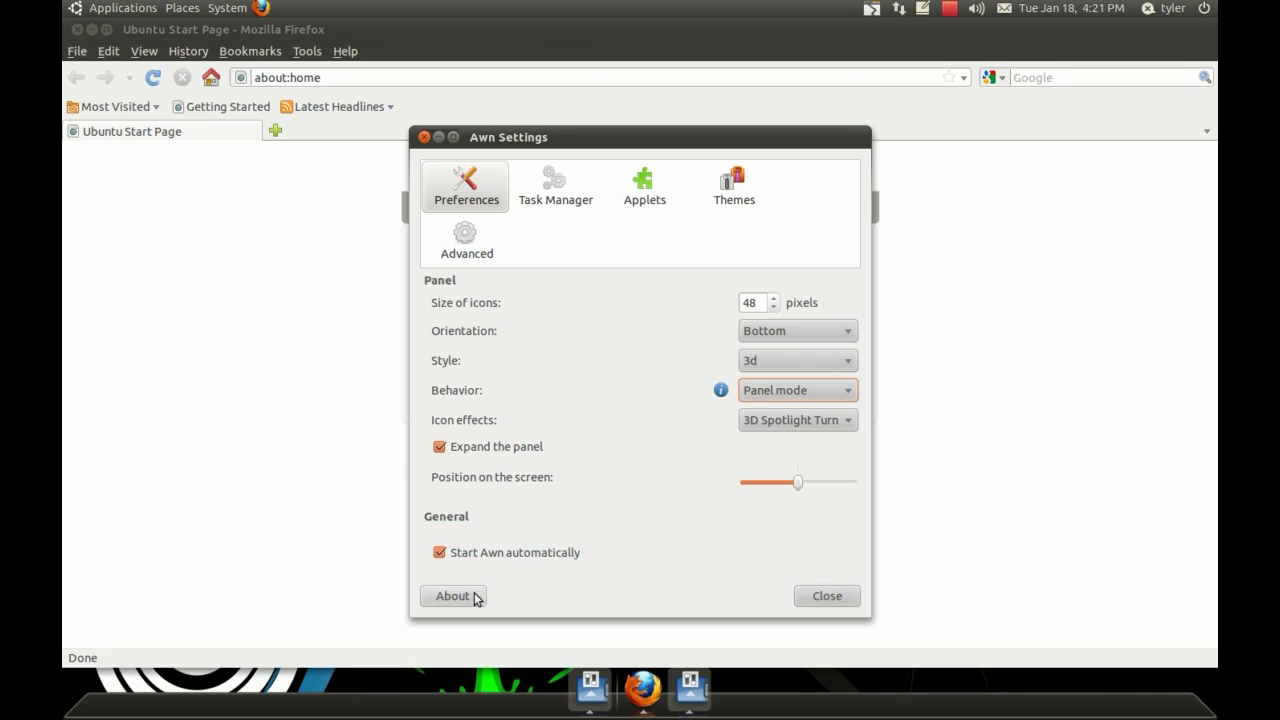
# Step: Turn Expand the panel off and back on, then show the Task Manager settings
pyautogui.click(441, 448)
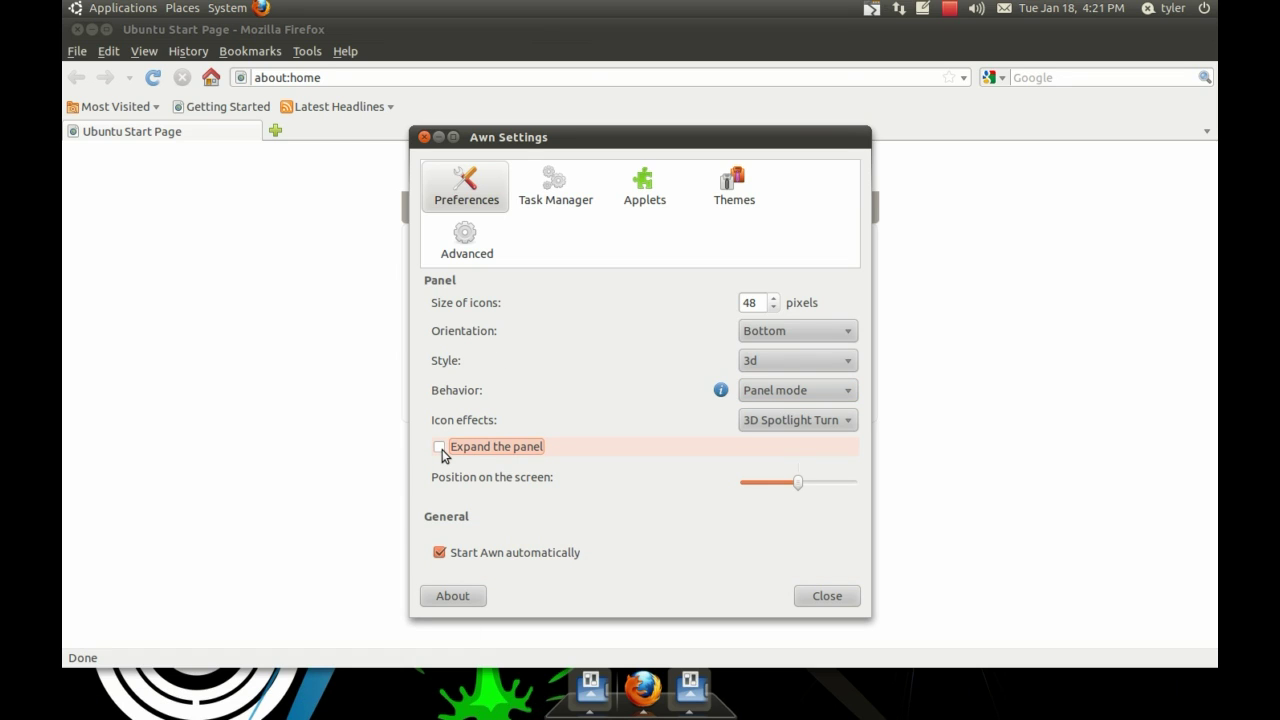
pyautogui.click(441, 448)
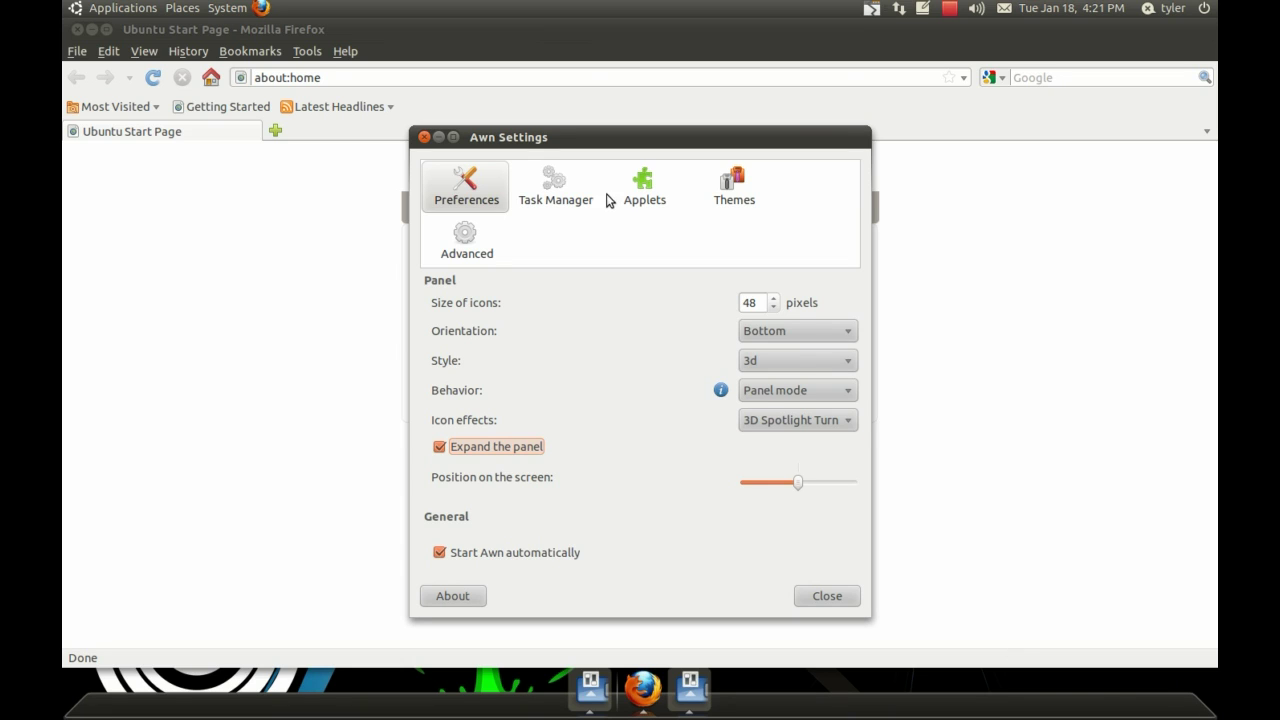
pyautogui.click(569, 193)
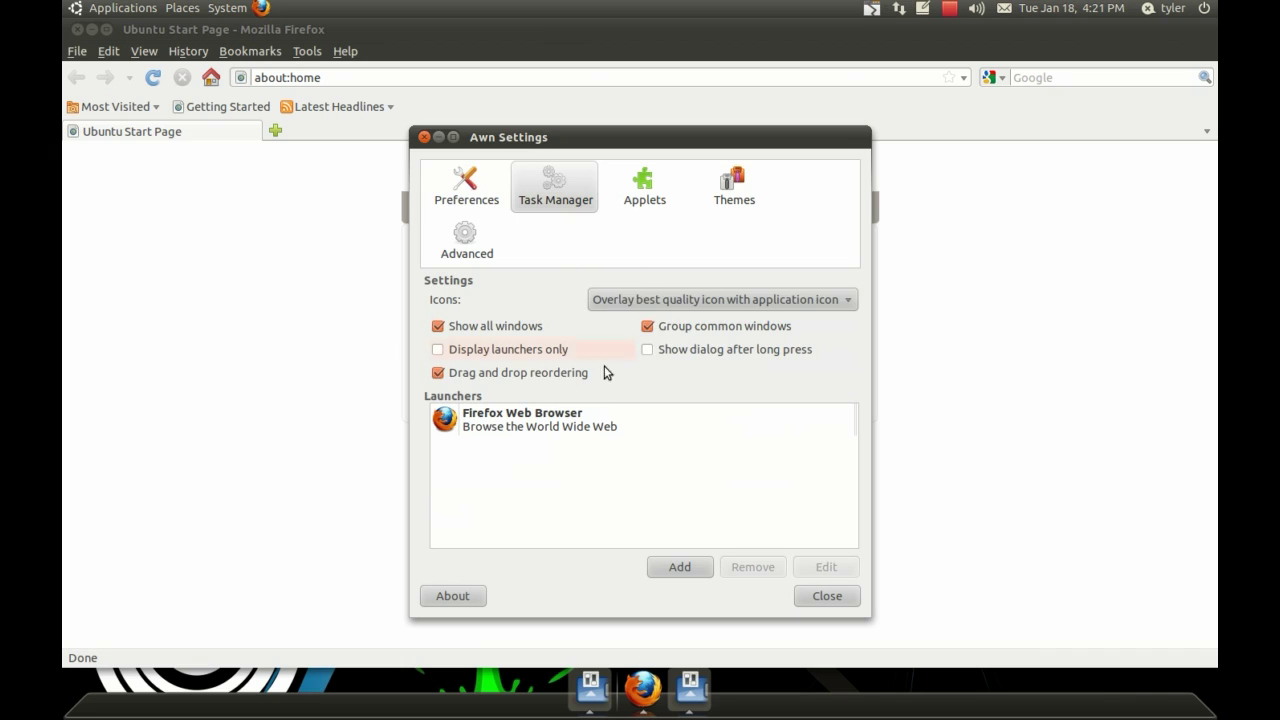
# Step: Add the Awn System Monitor applet to the dock, then remove it again
pyautogui.click(642, 188)
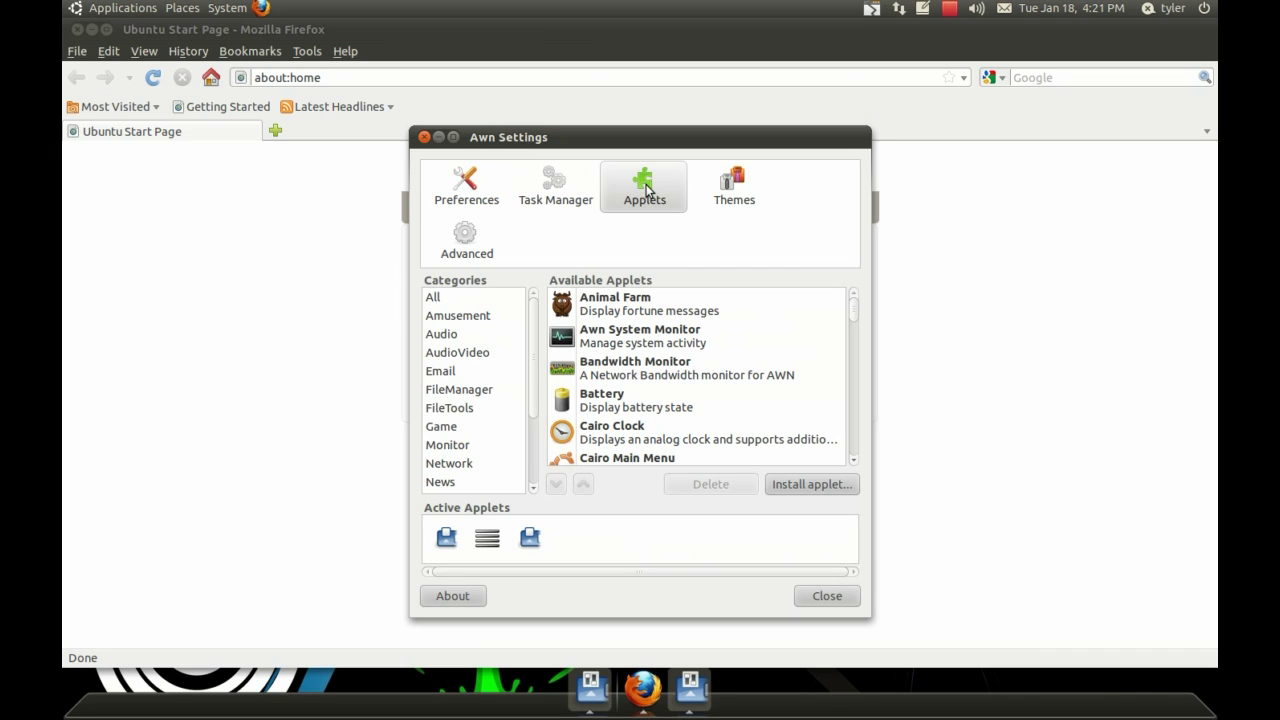
pyautogui.click(673, 340)
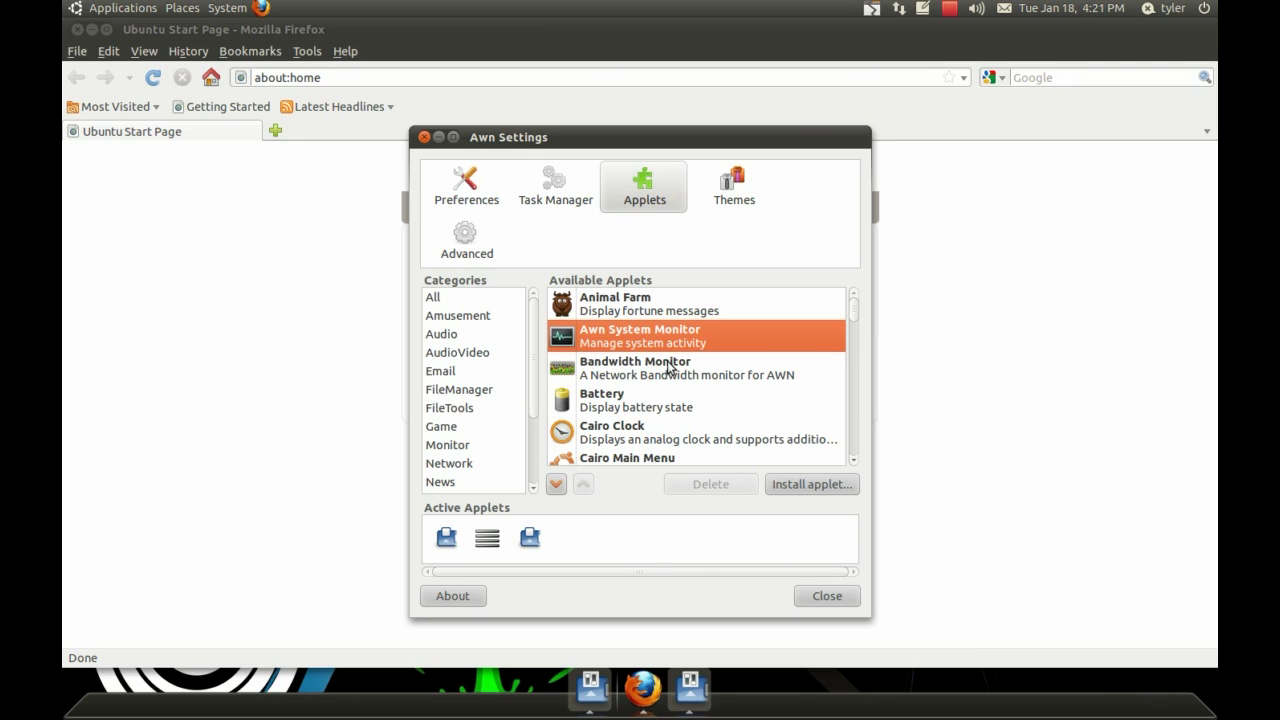
pyautogui.click(557, 485)
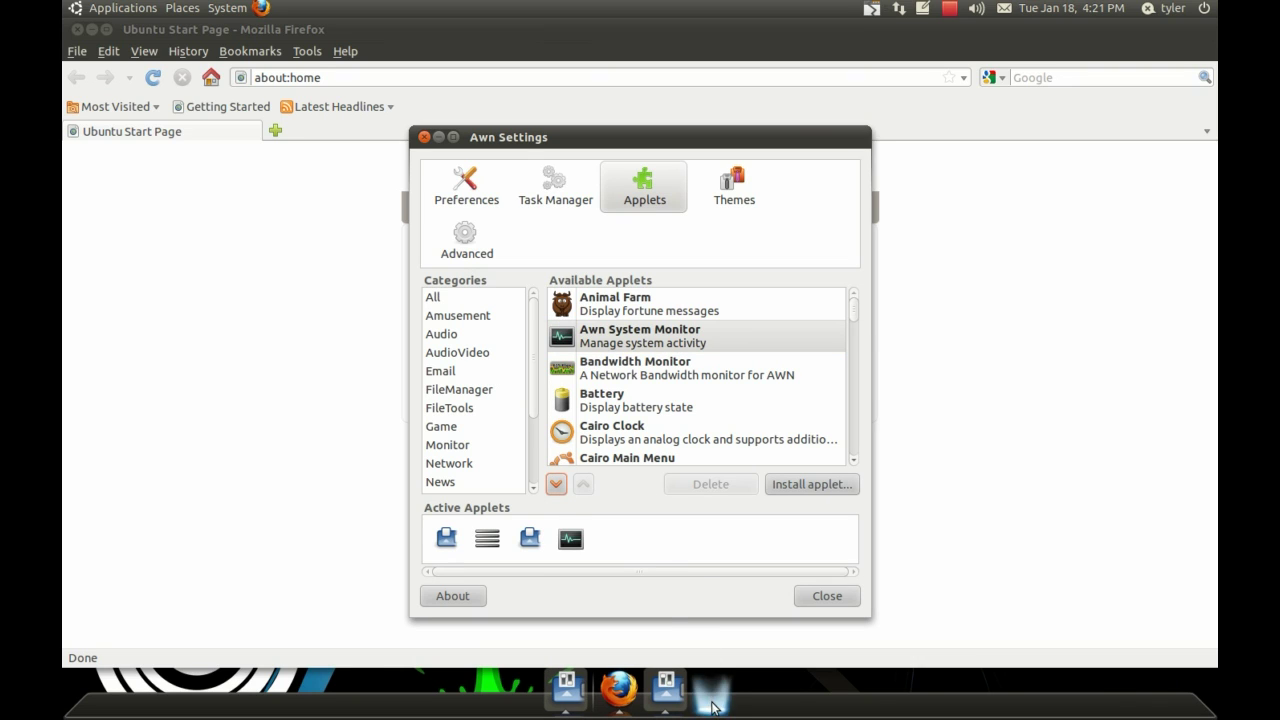
pyautogui.moveTo(720, 695)
pyautogui.click(570, 539)
pyautogui.click(583, 484)
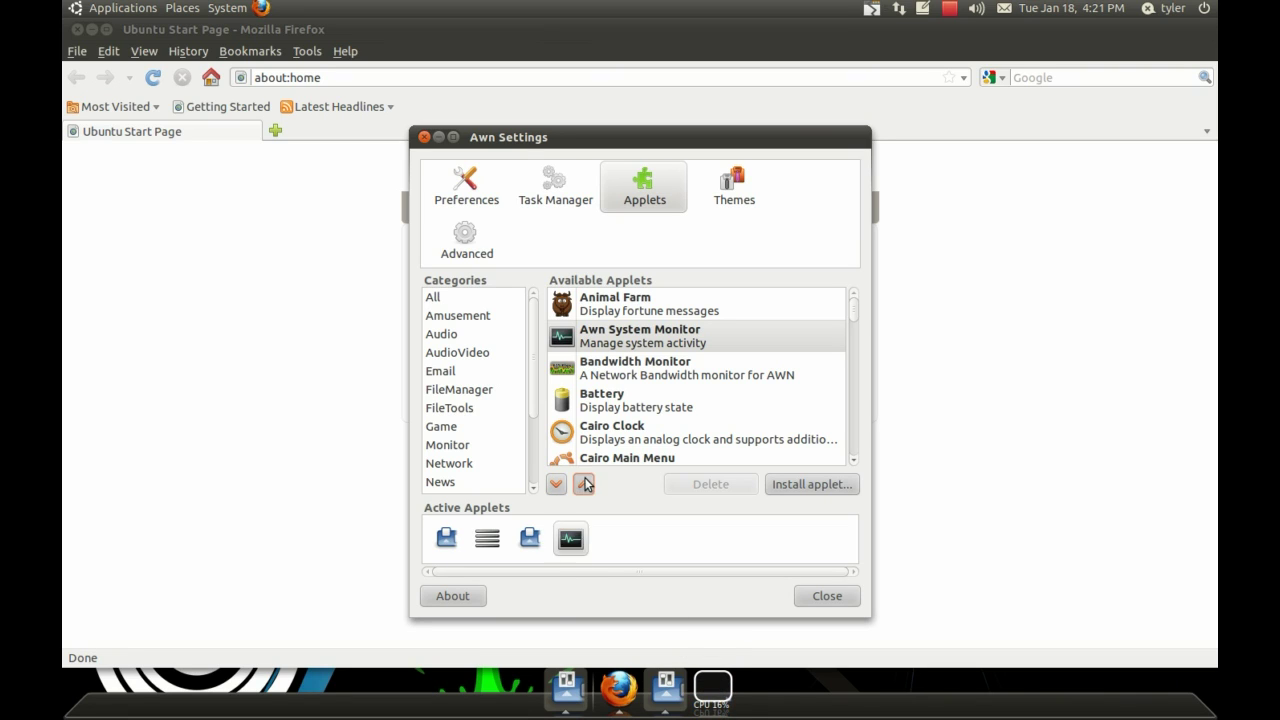
# Step: Add the Garbage trash applet to the dock
pyautogui.scroll(-1, 631, 394)
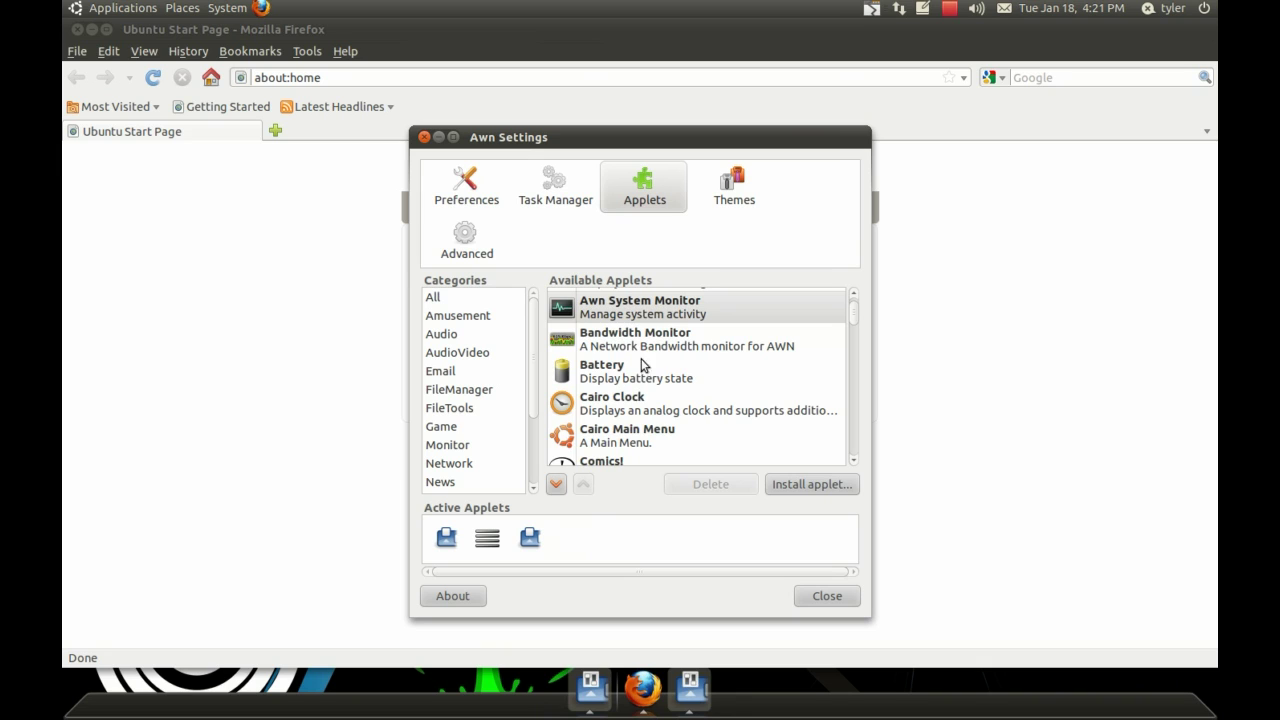
pyautogui.scroll(-4, 631, 403)
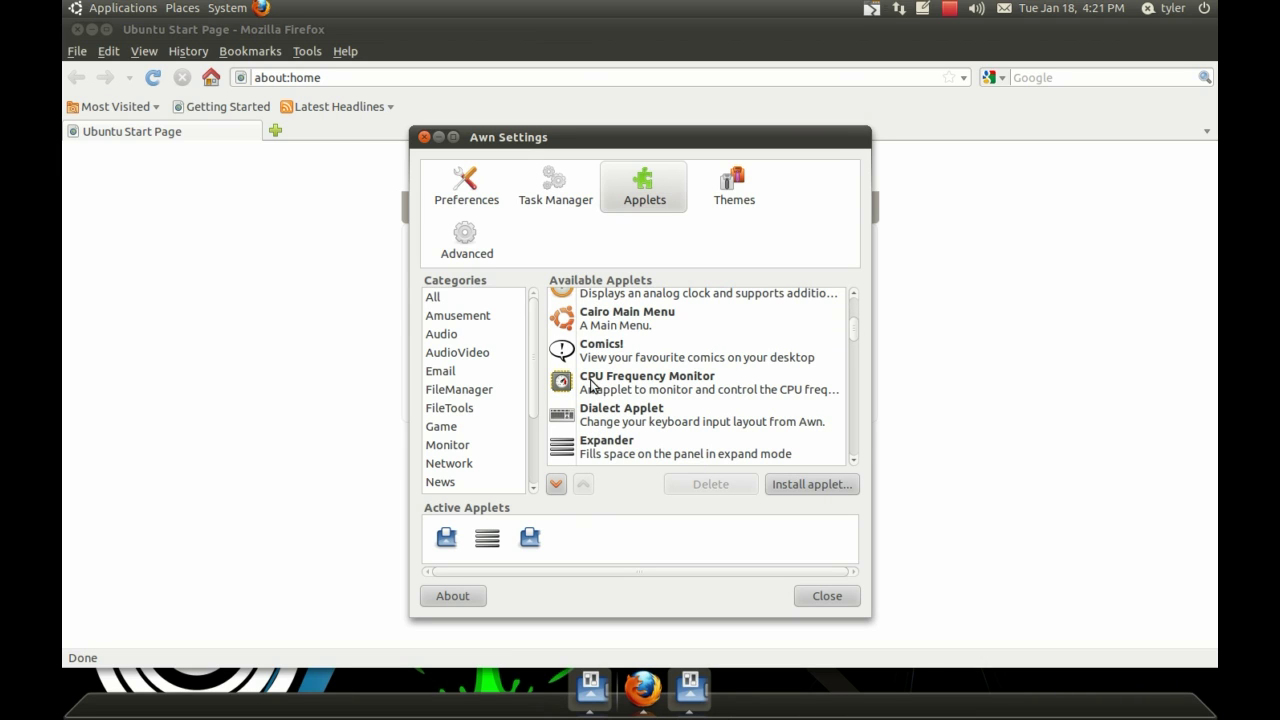
pyautogui.scroll(-3, 617, 420)
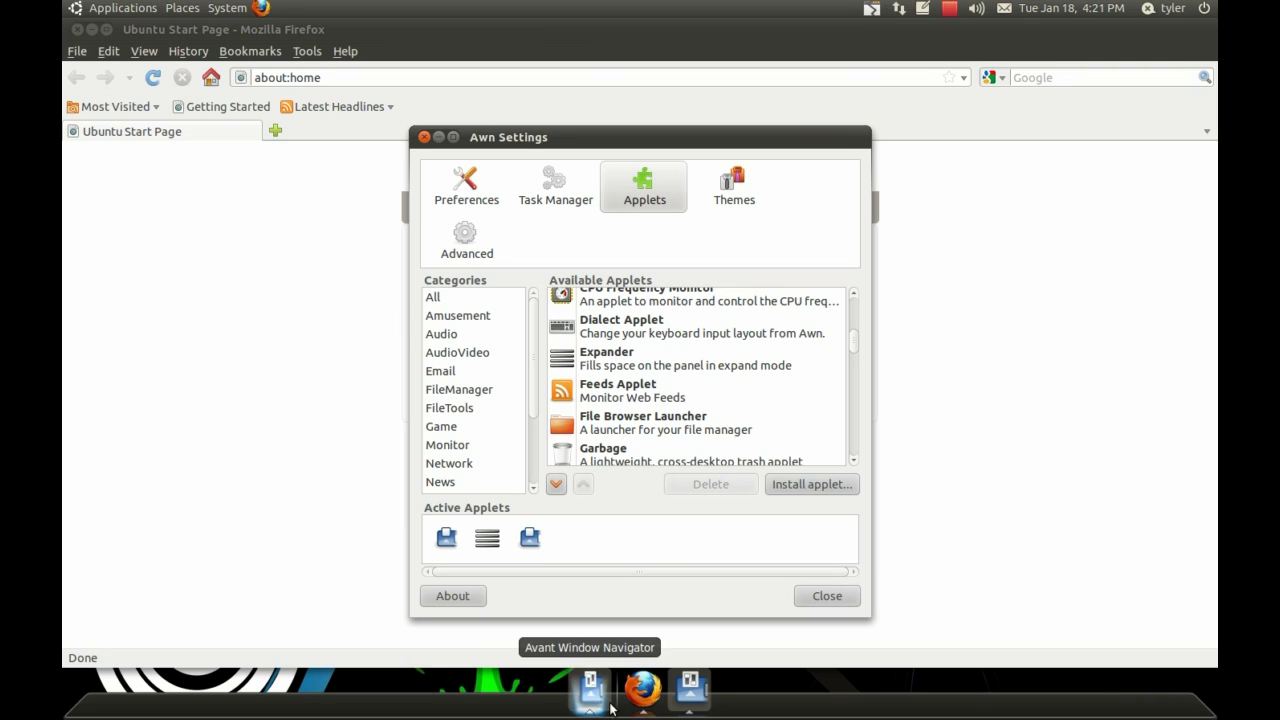
pyautogui.click(672, 458)
pyautogui.click(566, 484)
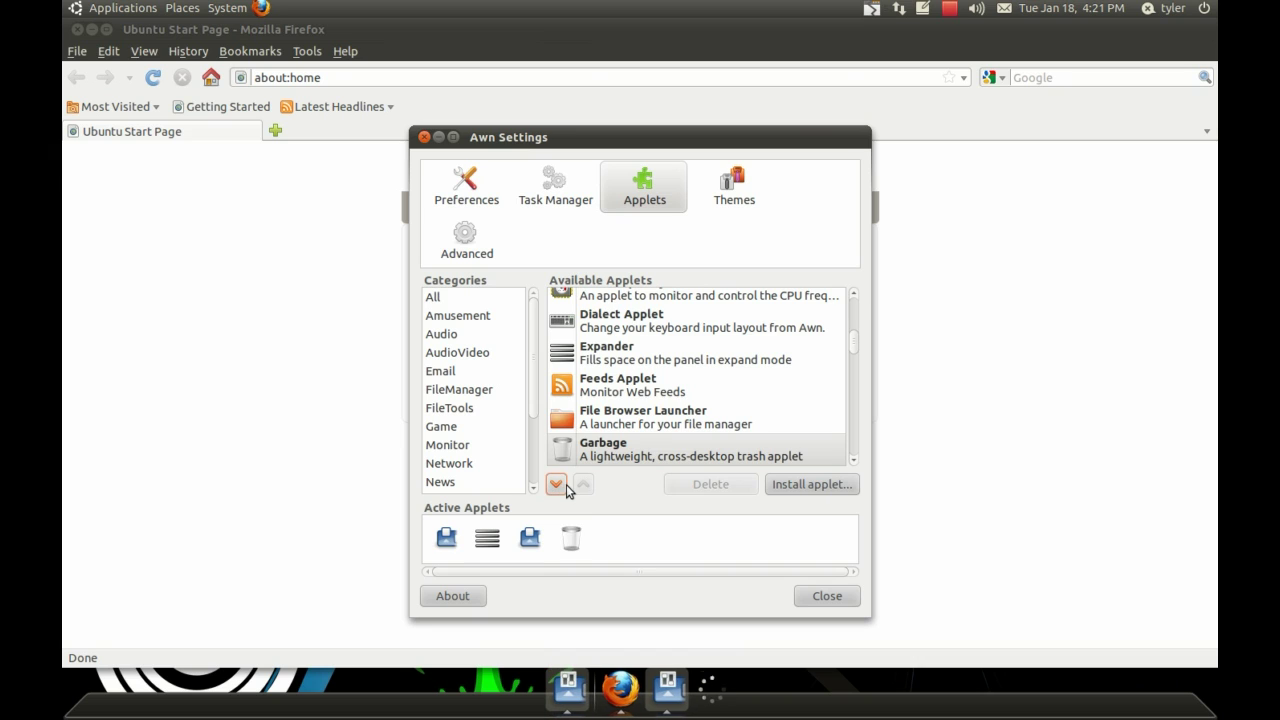
# Step: Add the Weather Applet to the dock and close the dock settings
pyautogui.scroll(-1, 616, 433)
pyautogui.scroll(-1, 628, 430)
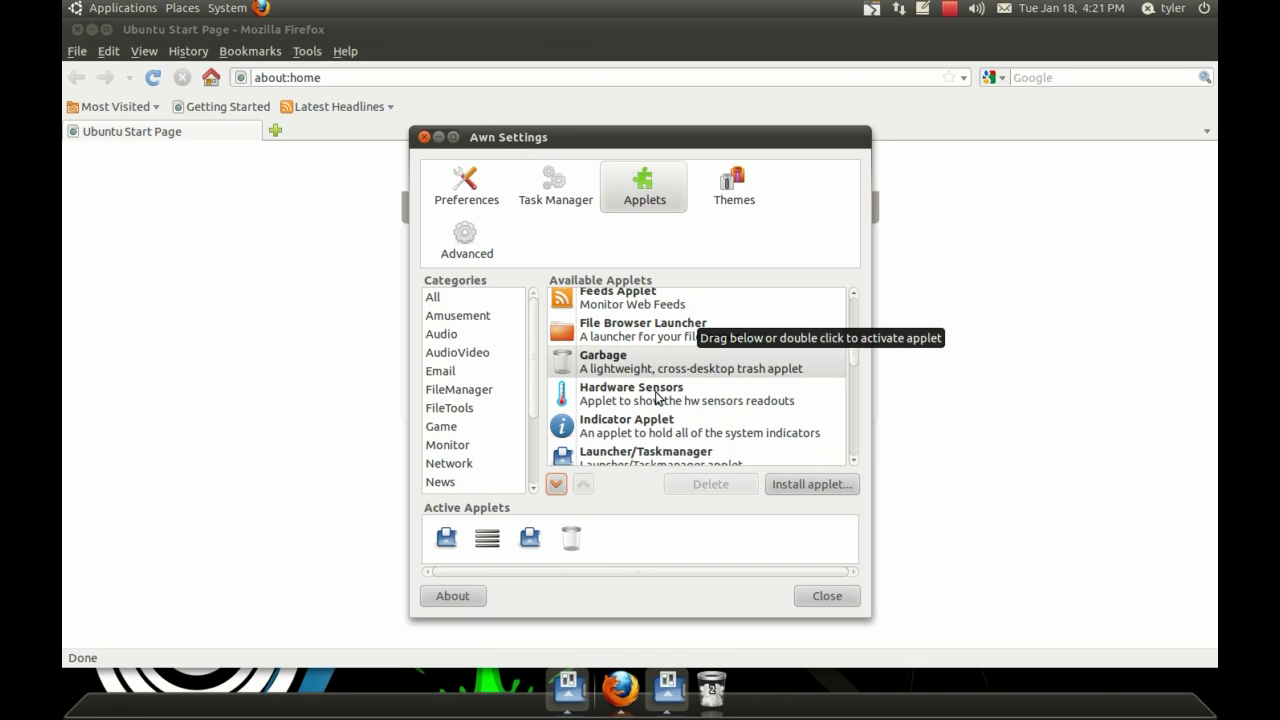
pyautogui.scroll(-3, 655, 400)
pyautogui.scroll(-3, 588, 405)
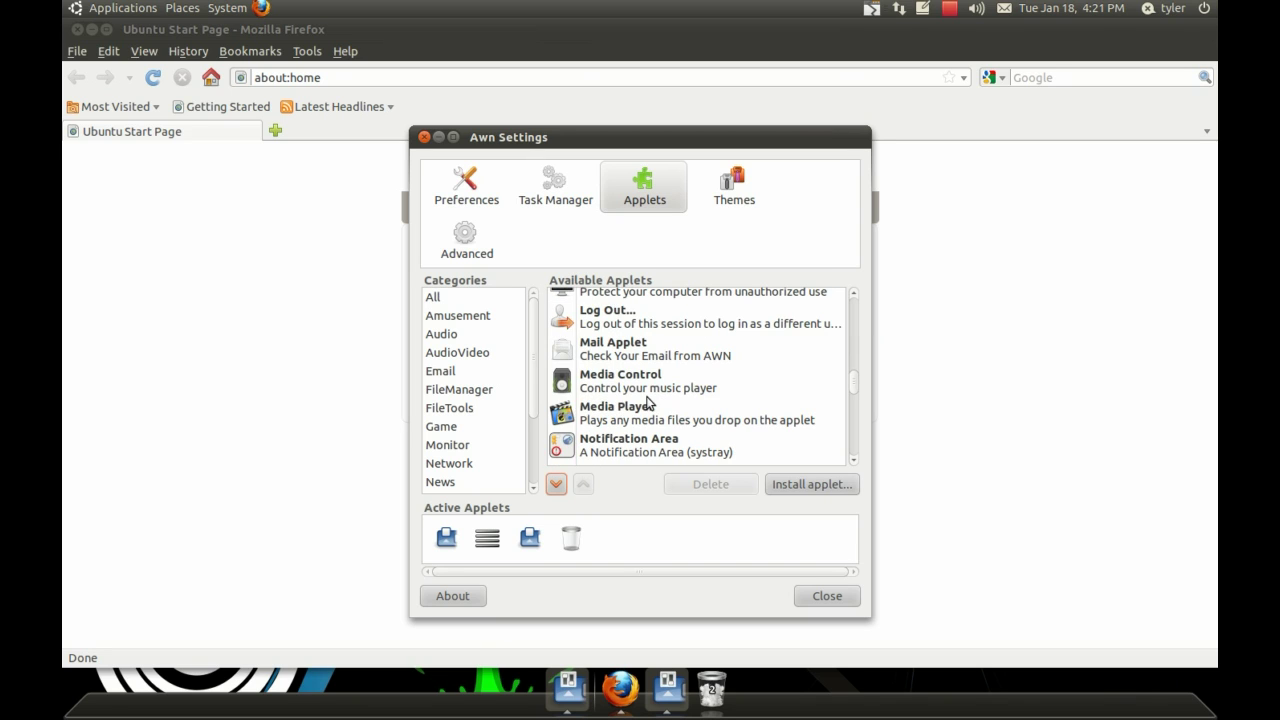
pyautogui.scroll(-10, 575, 400)
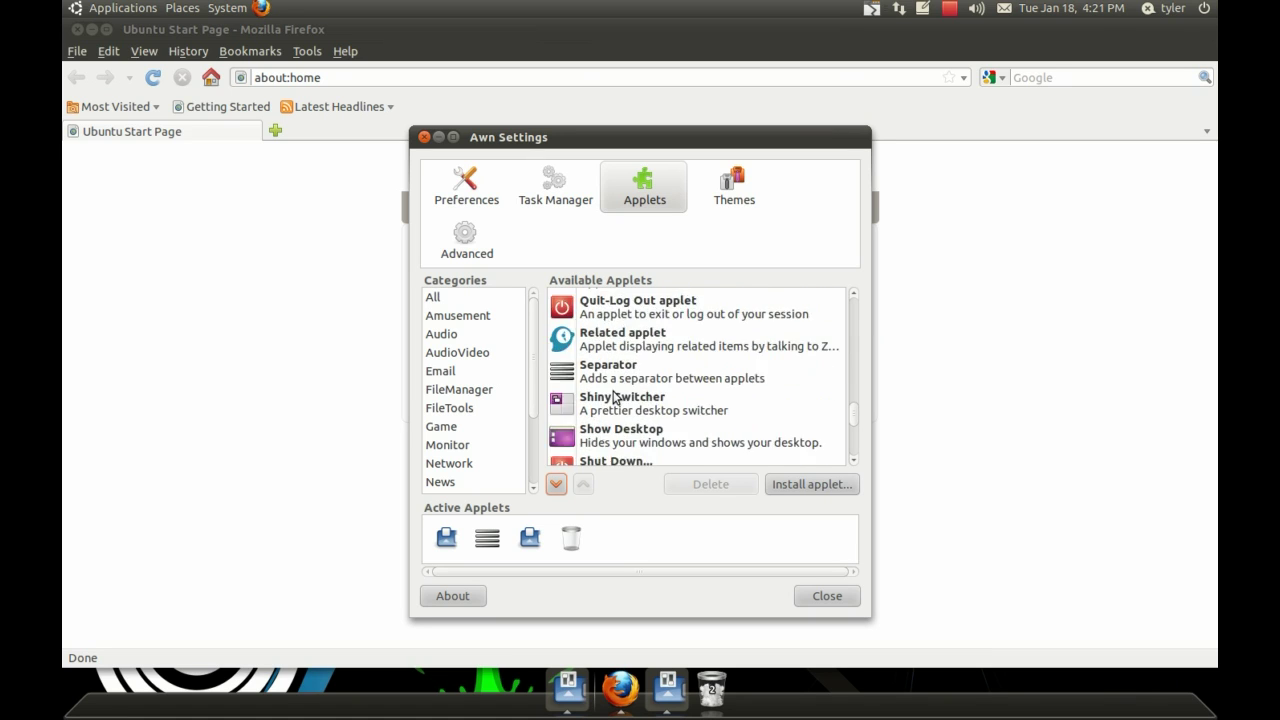
pyautogui.scroll(-3, 613, 398)
pyautogui.click(600, 452)
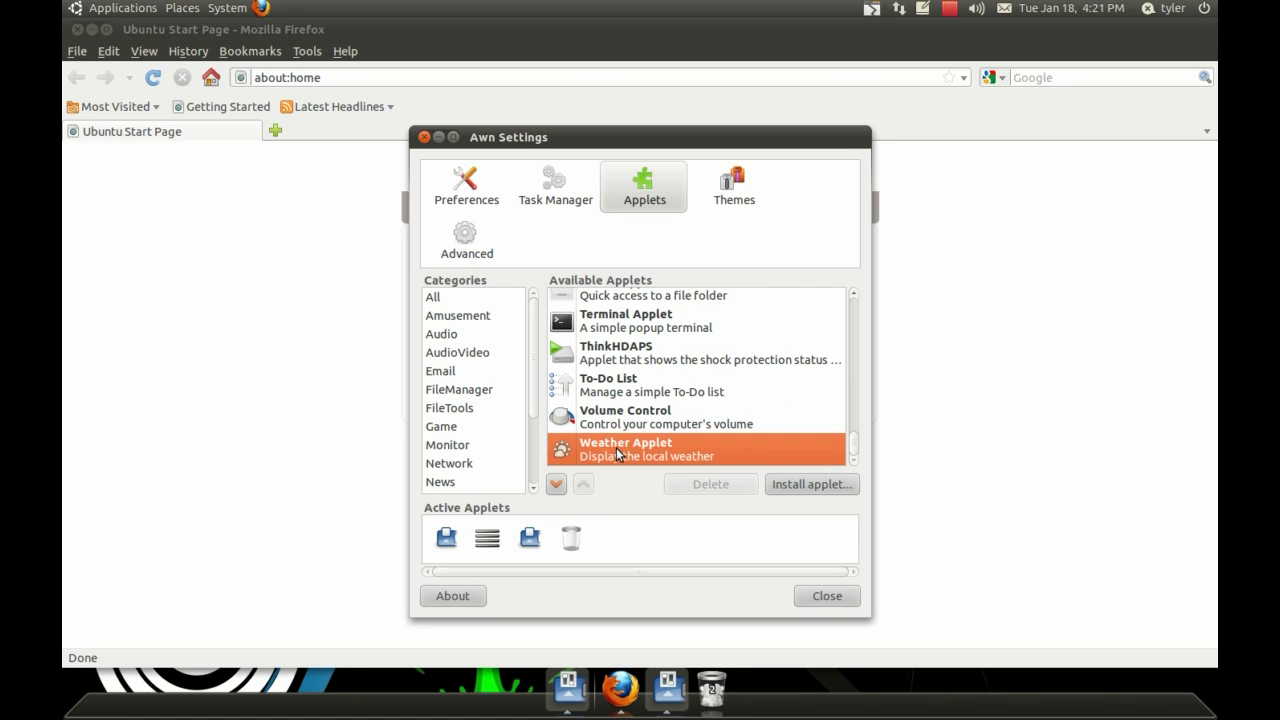
pyautogui.click(556, 484)
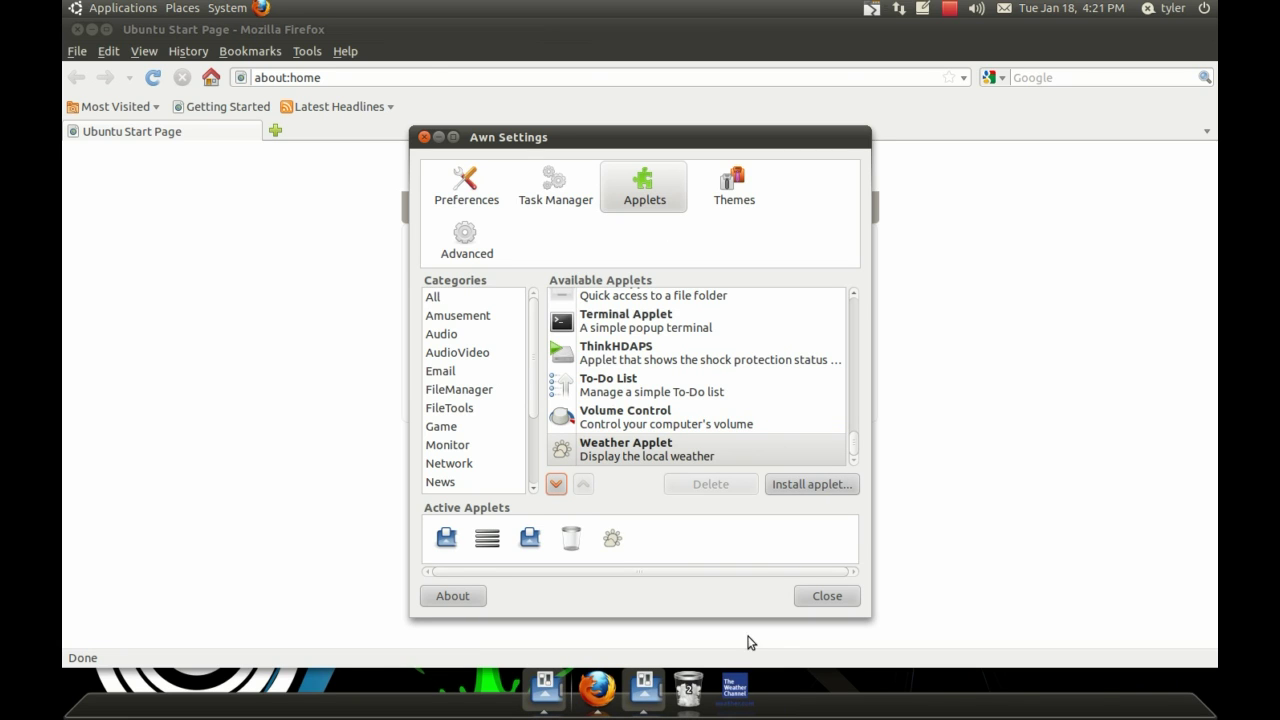
pyautogui.click(424, 138)
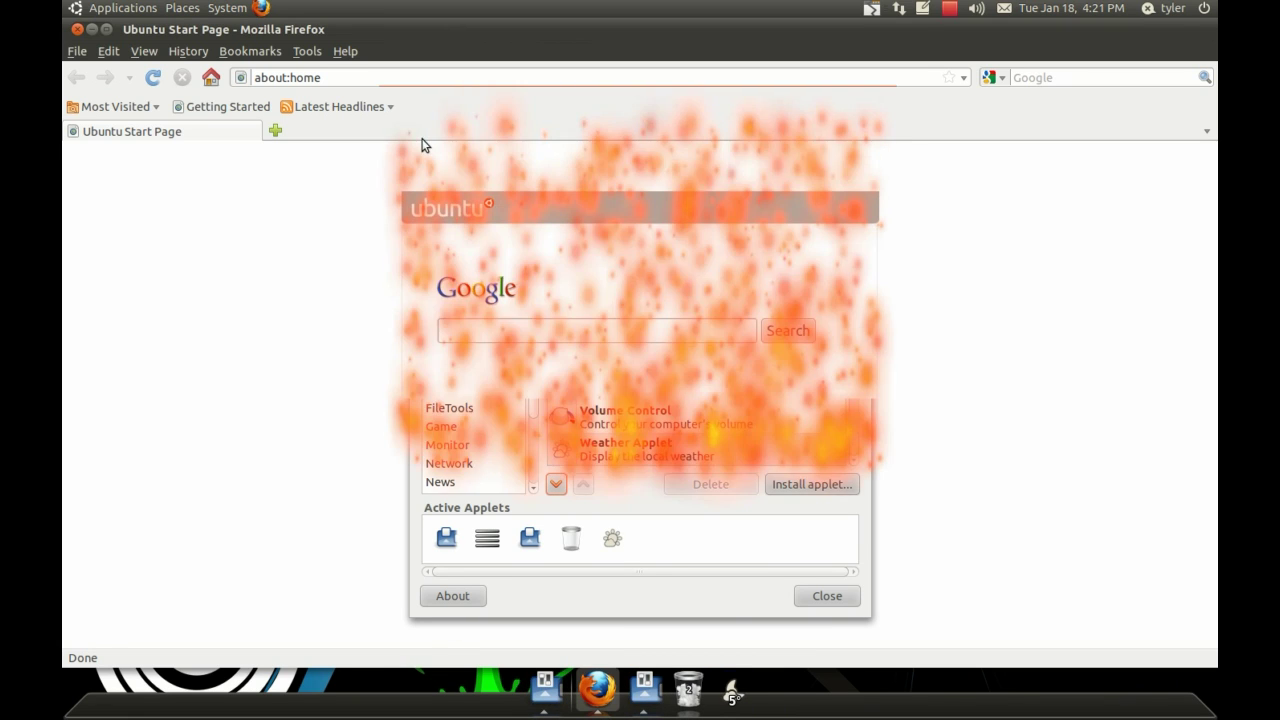
# Step: Set the weather applet's location to Richmond, MO in its preferences
pyautogui.moveTo(752, 705)
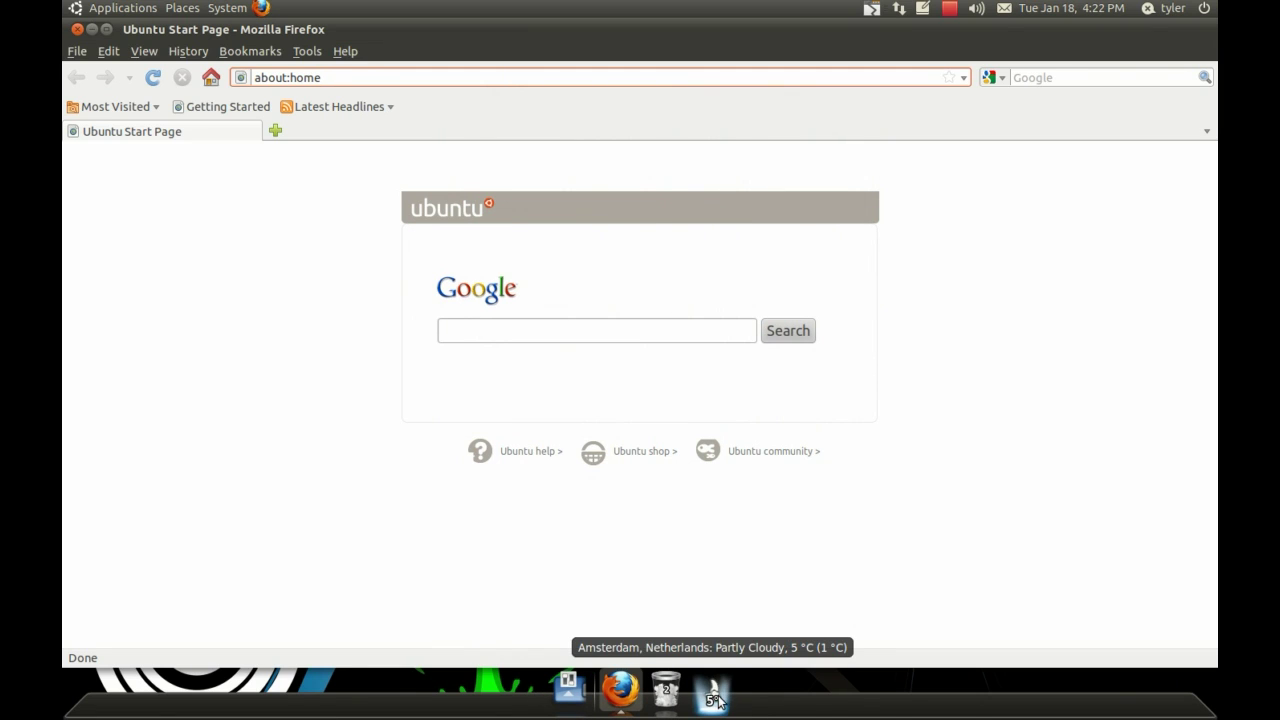
pyautogui.rightClick(712, 690)
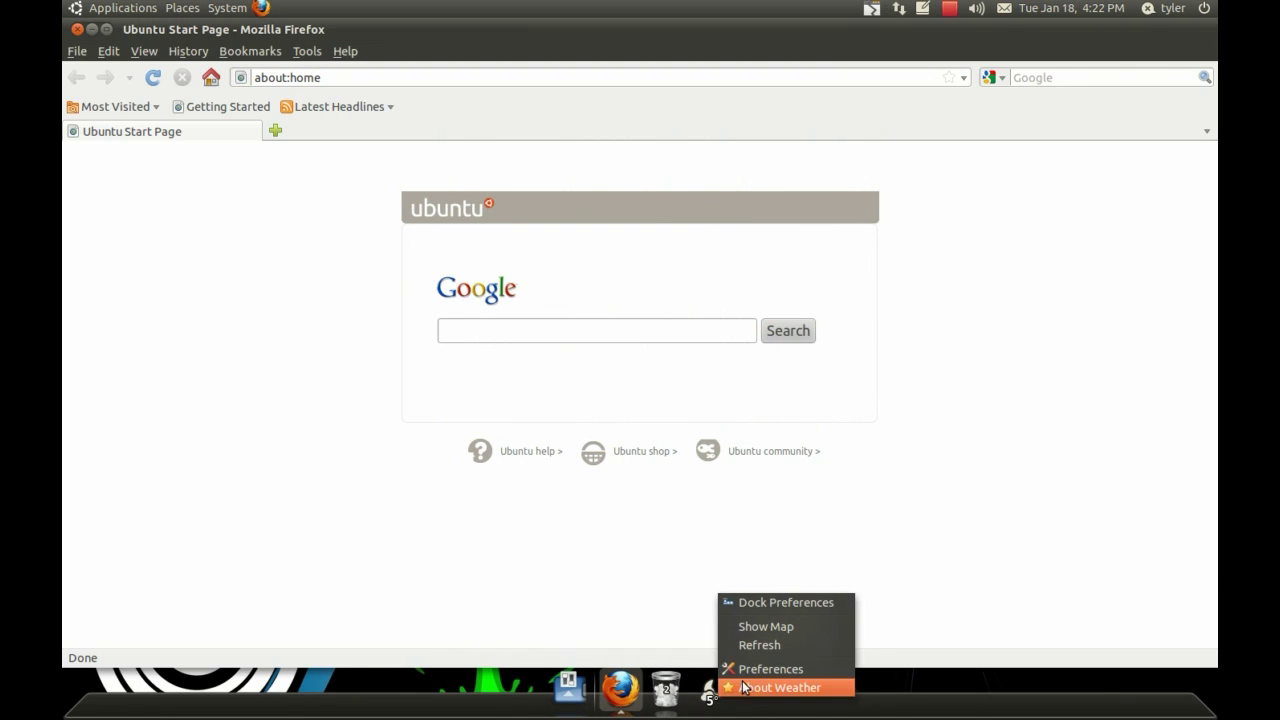
pyautogui.click(755, 668)
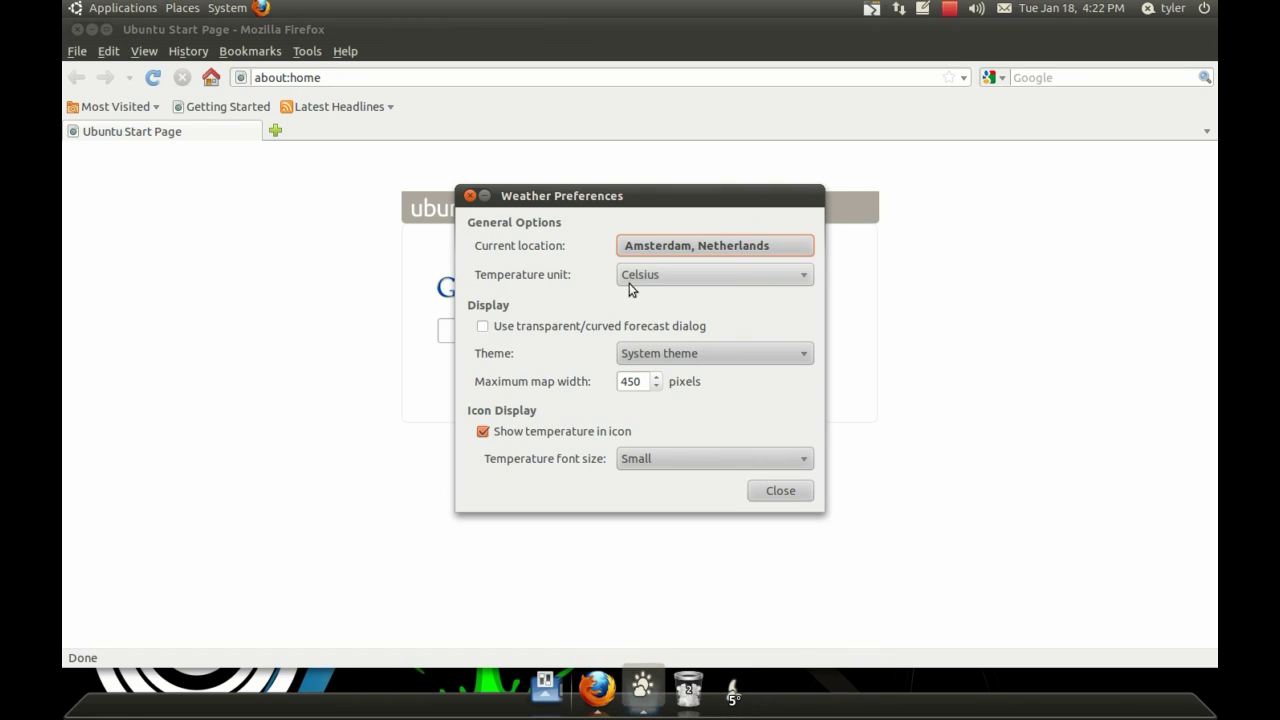
pyautogui.click(663, 247)
pyautogui.write('Richmond MO')
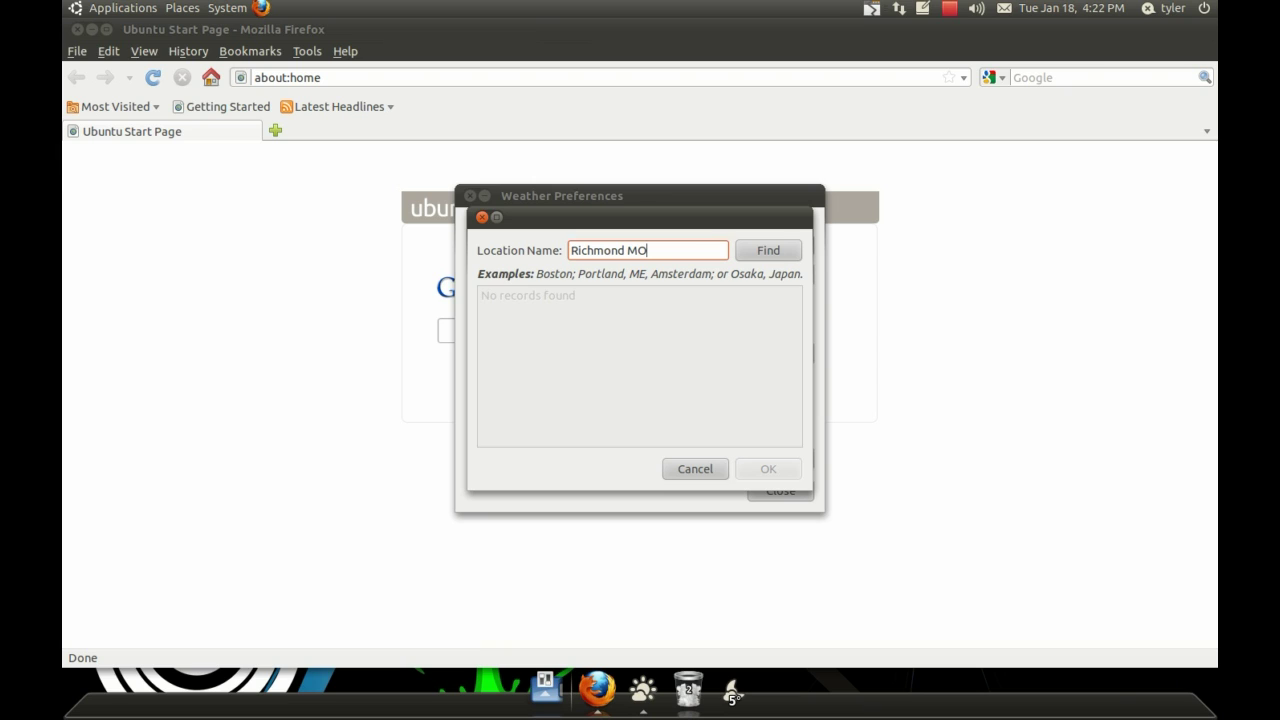
pyautogui.press('Return')
pyautogui.click(623, 302)
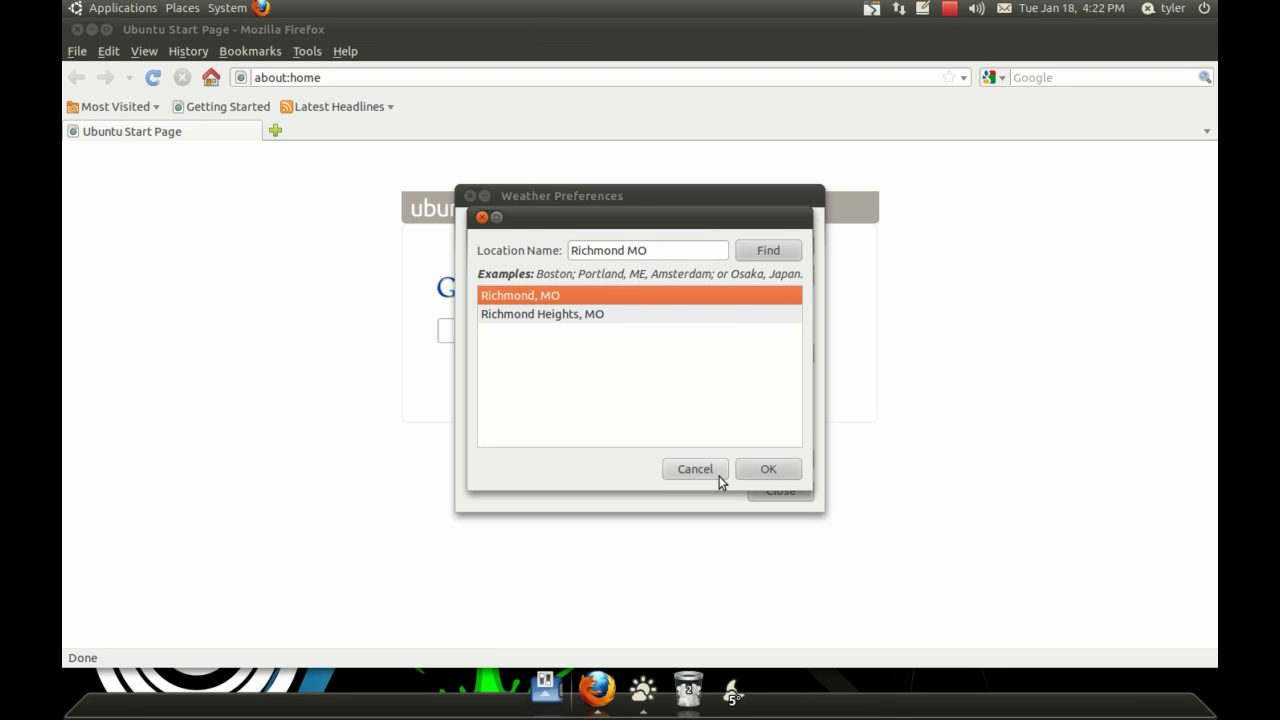
pyautogui.click(750, 472)
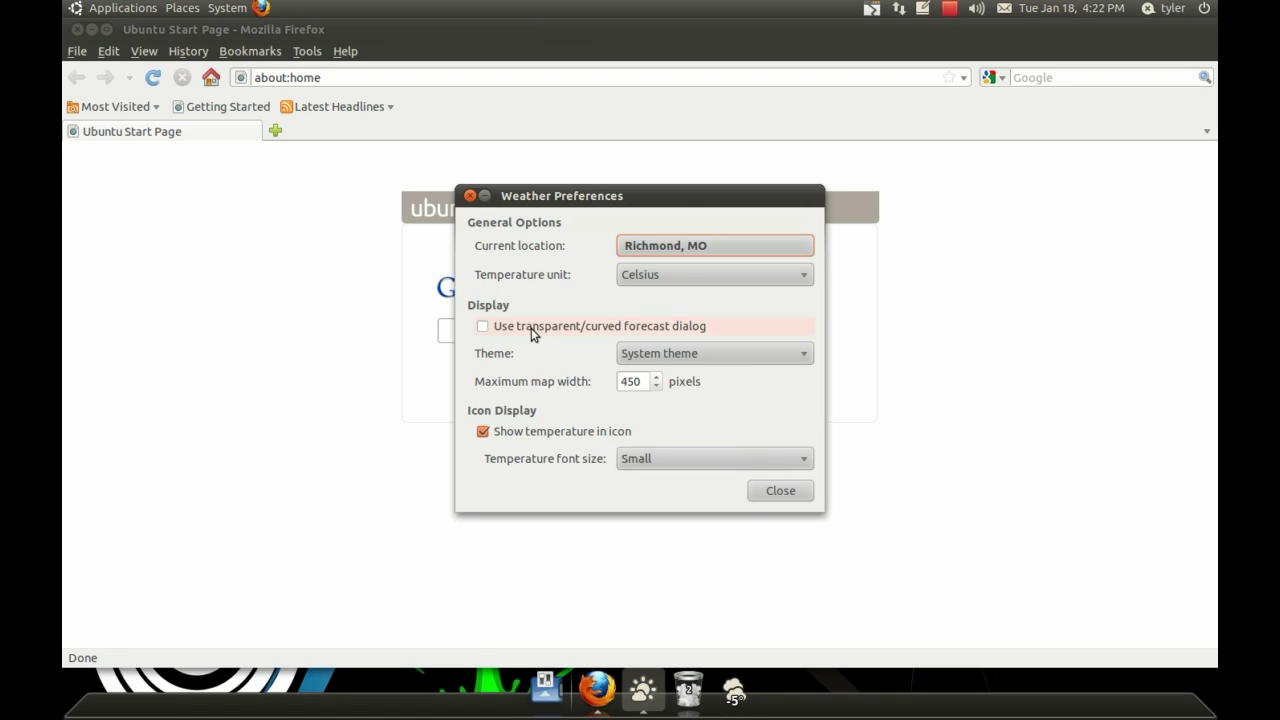
# Step: Switch to Fahrenheit and enable the transparent/curved forecast dialog, keeping System theme and Small font
pyautogui.click(640, 276)
pyautogui.click(642, 294)
pyautogui.click(532, 332)
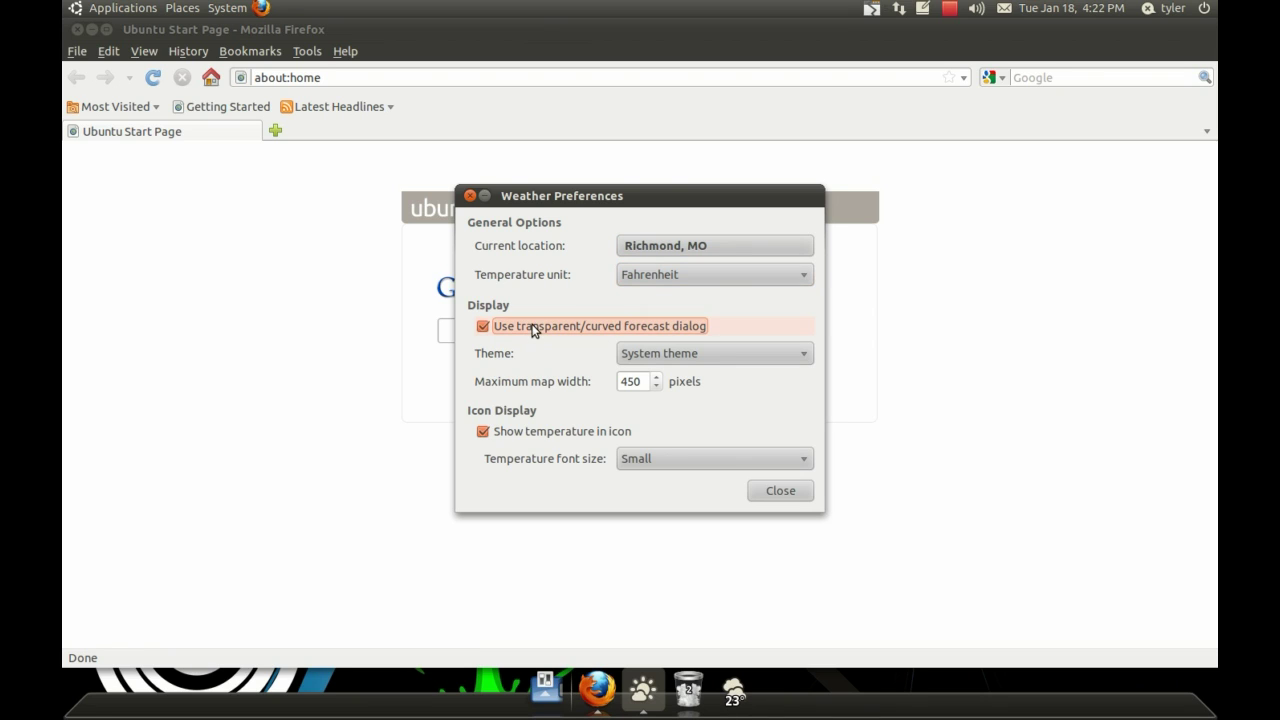
pyautogui.click(684, 352)
pyautogui.click(685, 356)
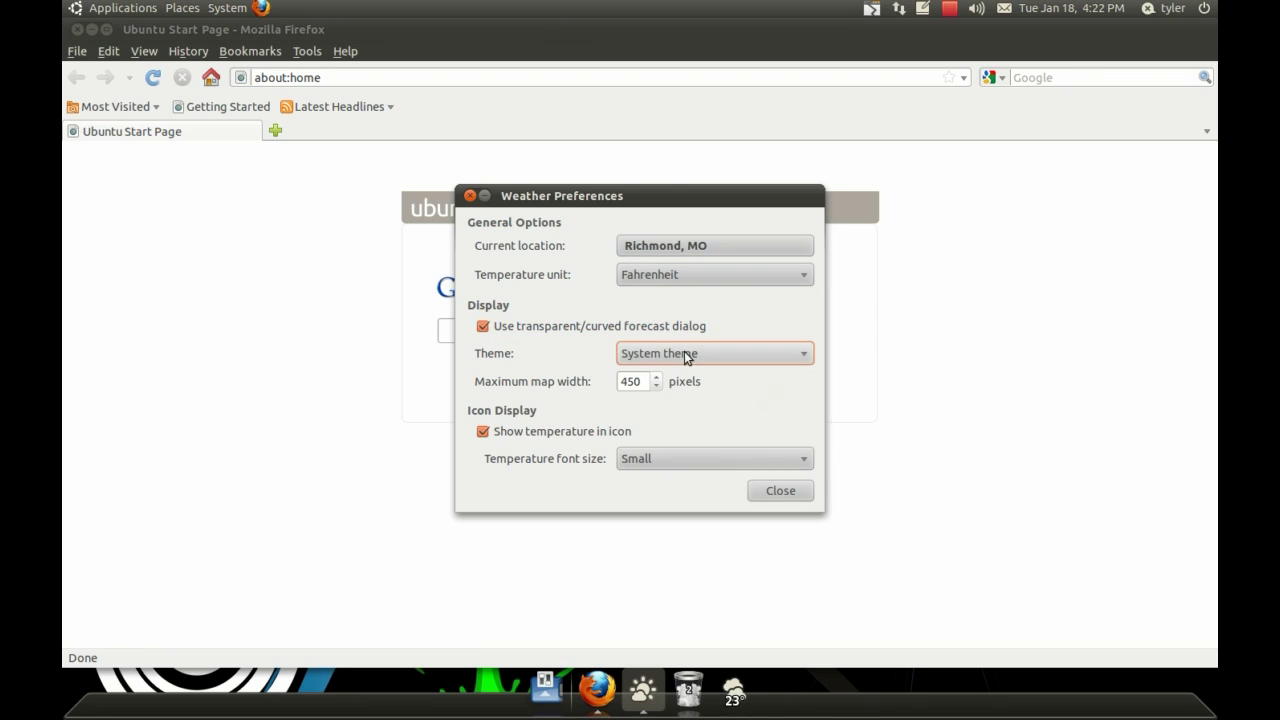
pyautogui.click(679, 458)
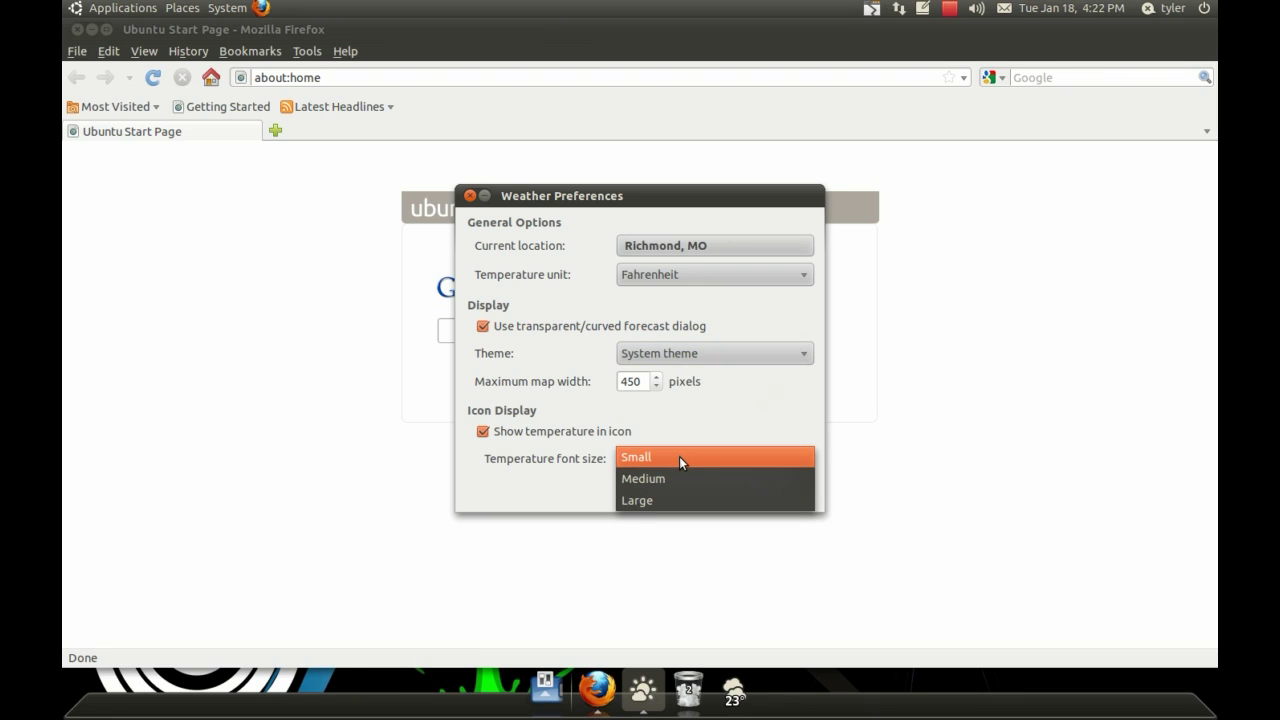
pyautogui.click(679, 456)
pyautogui.click(689, 353)
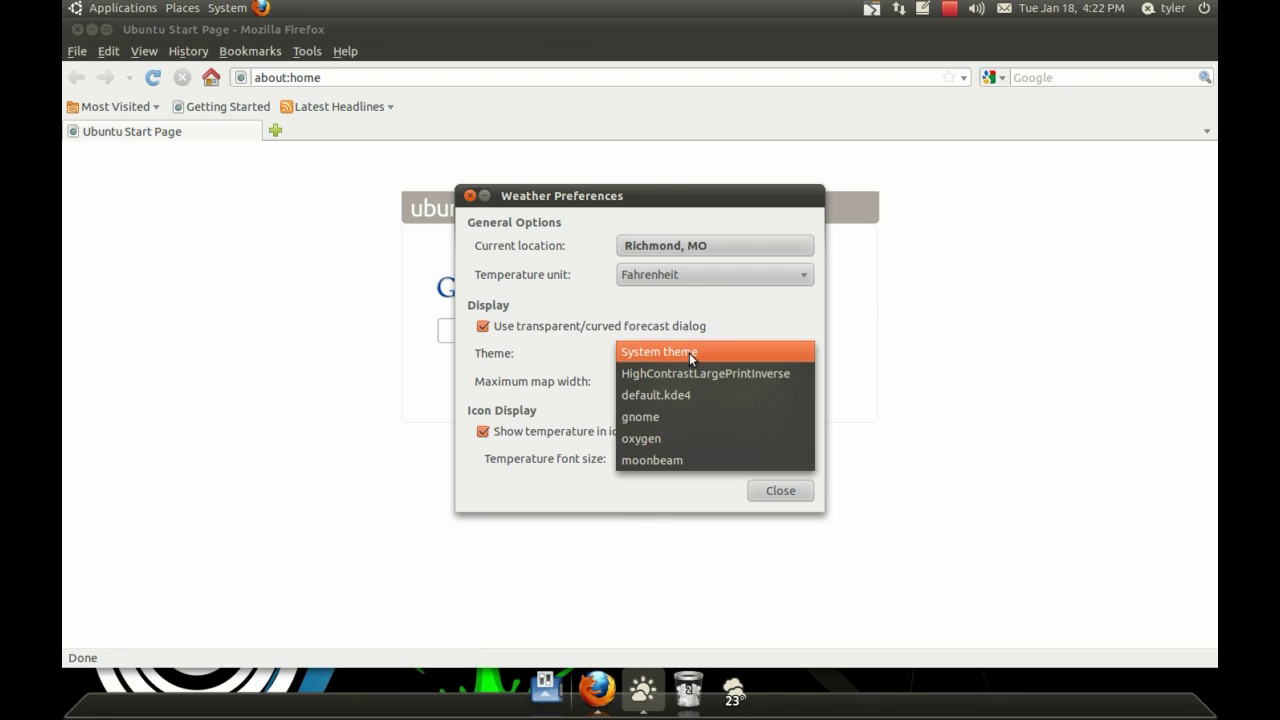
pyautogui.click(689, 355)
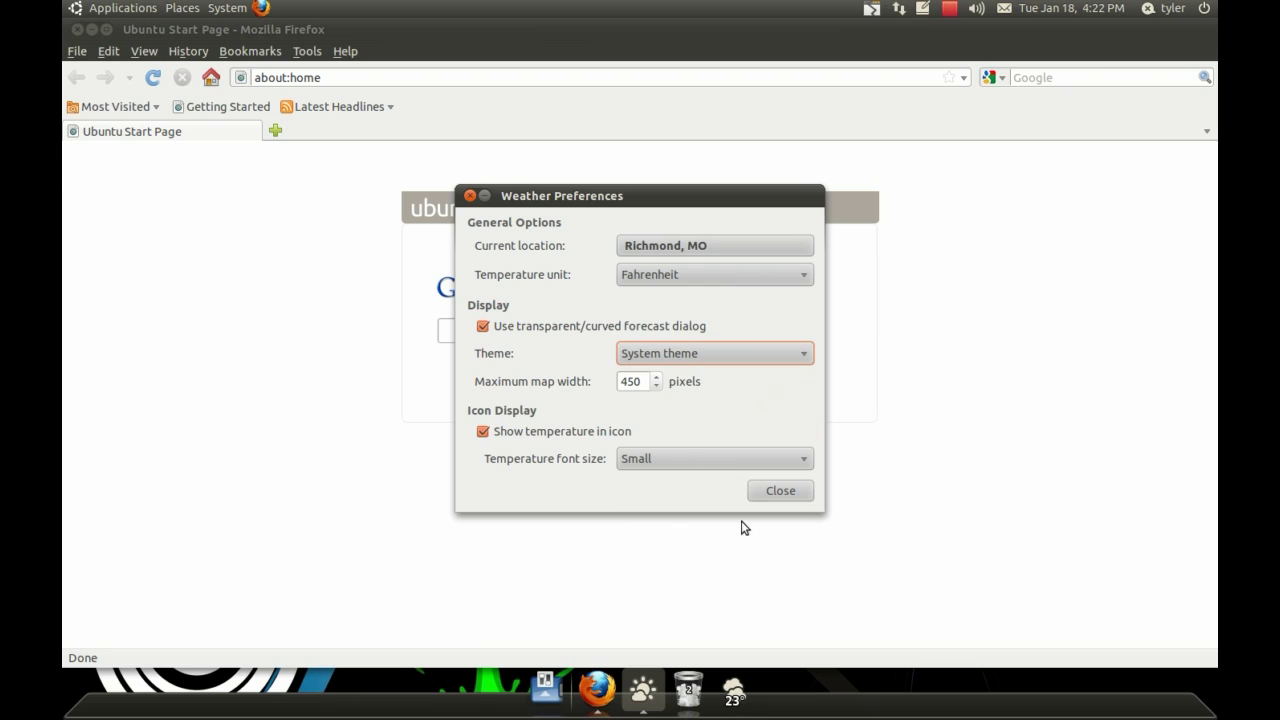
# Step: Close Weather Preferences, view the five-day Richmond, MO forecast, then dismiss it
pyautogui.click(776, 494)
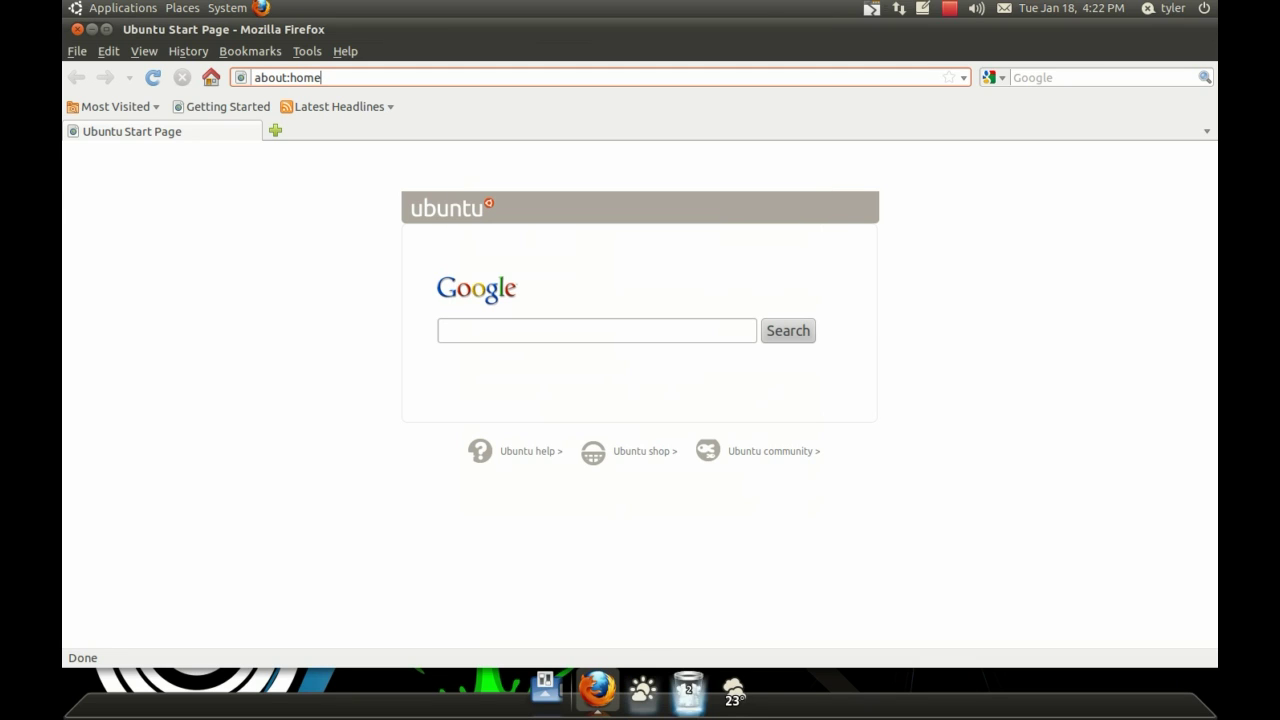
pyautogui.click(732, 705)
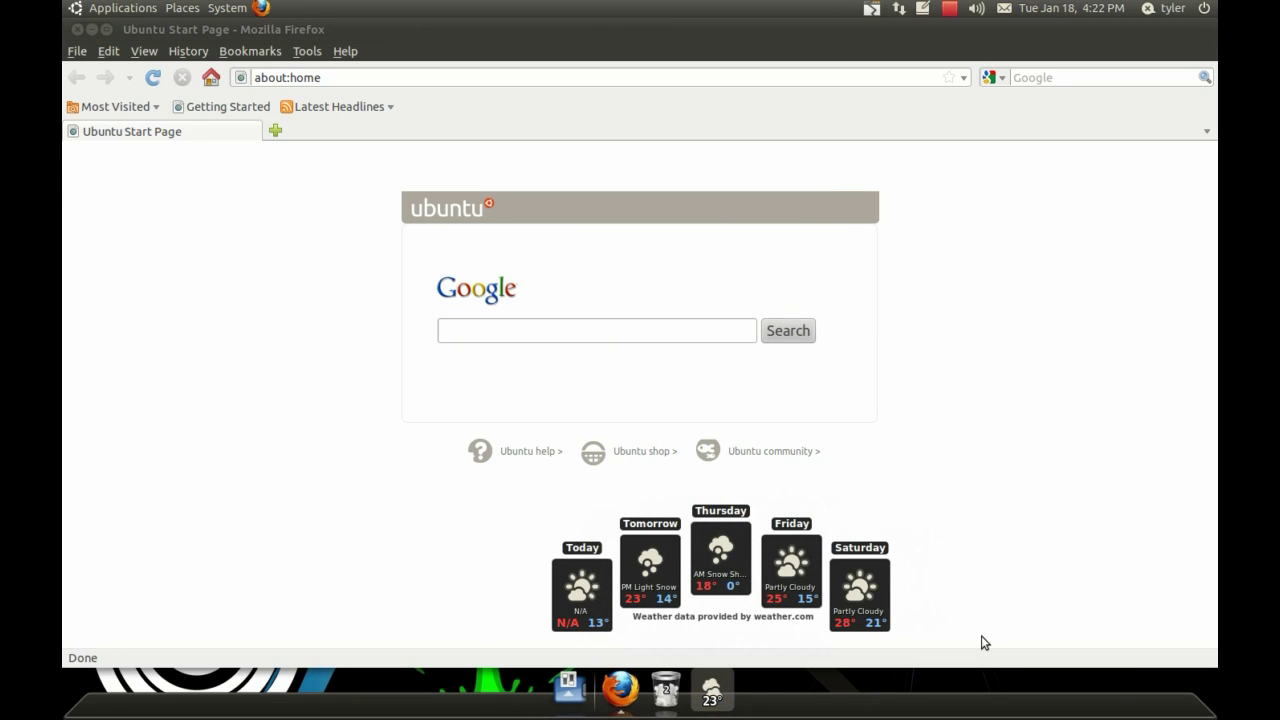
pyautogui.click(1010, 380)
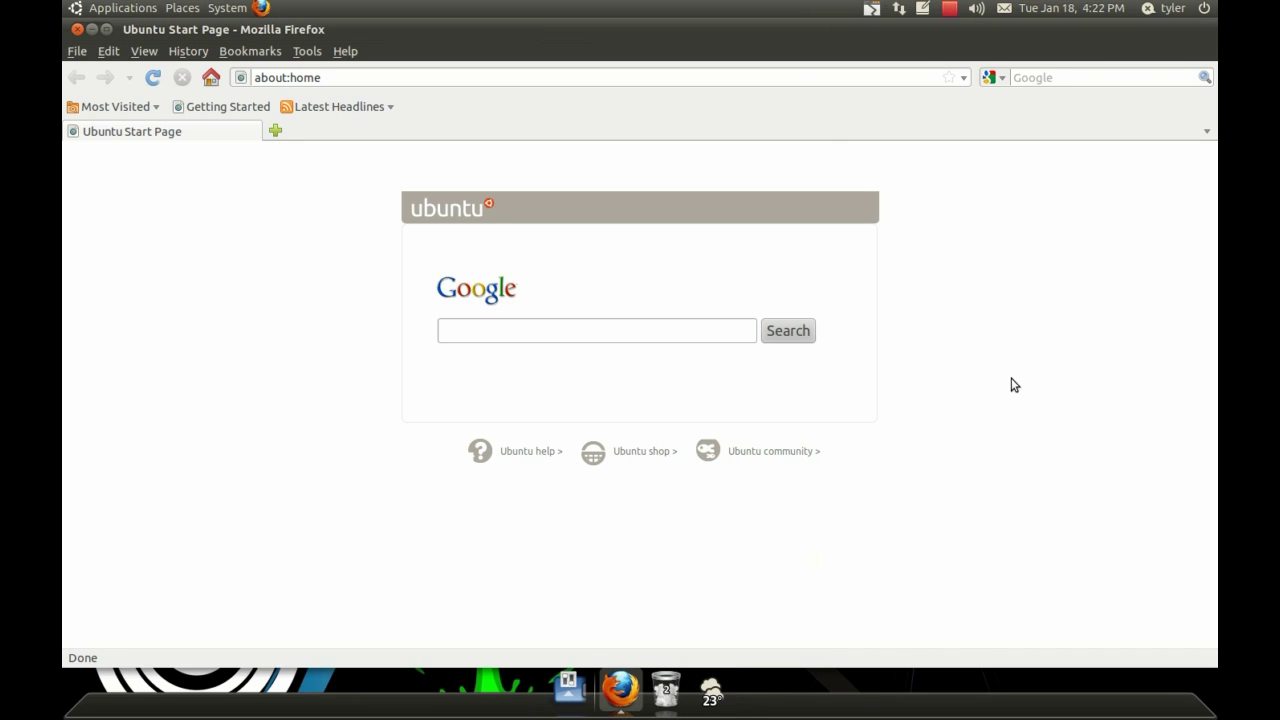